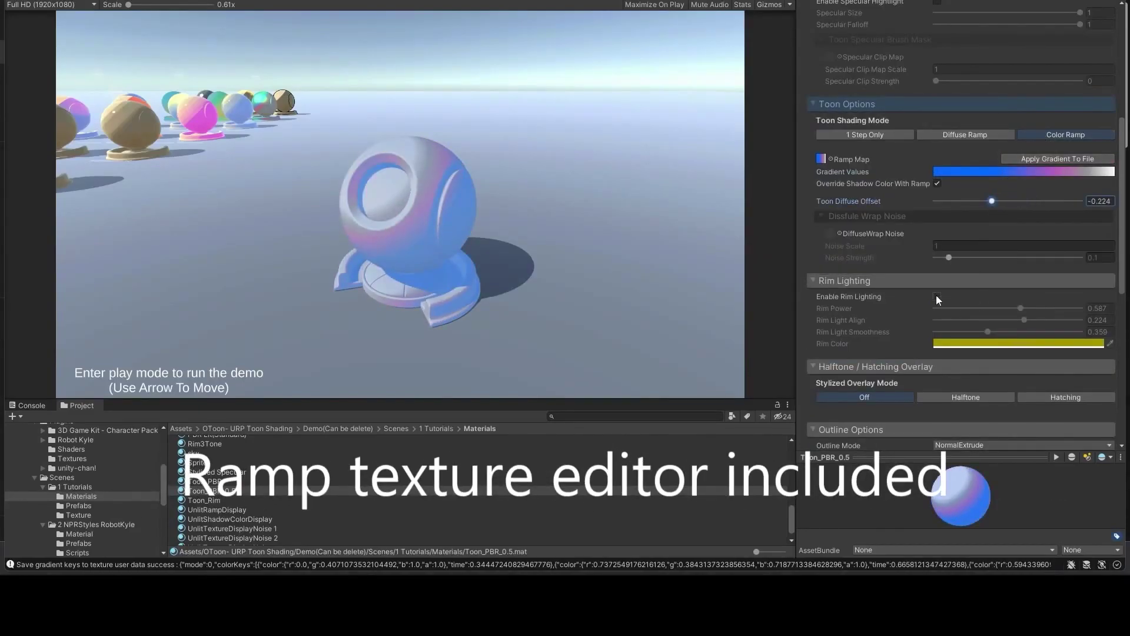
Step: Fold away Rim Lighting and Halftone, then set the sphere's Outline Width to 7.34
left_click(845, 281)
left_click(895, 306)
left_click_drag(977, 408, 1003, 406)
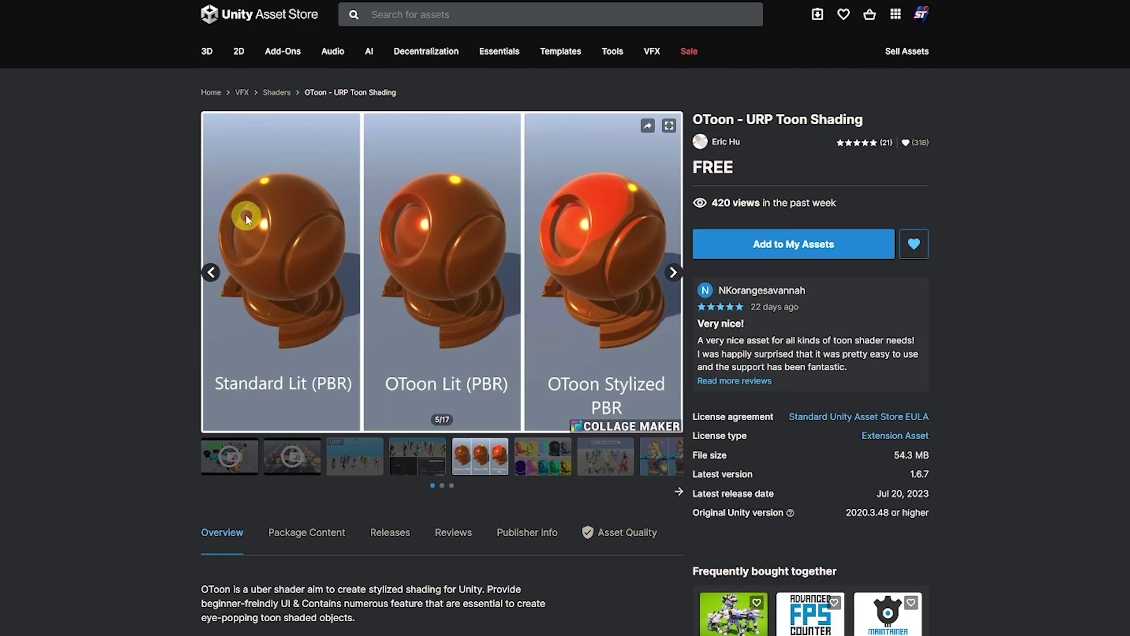
scroll(180, 219, "down", 4)
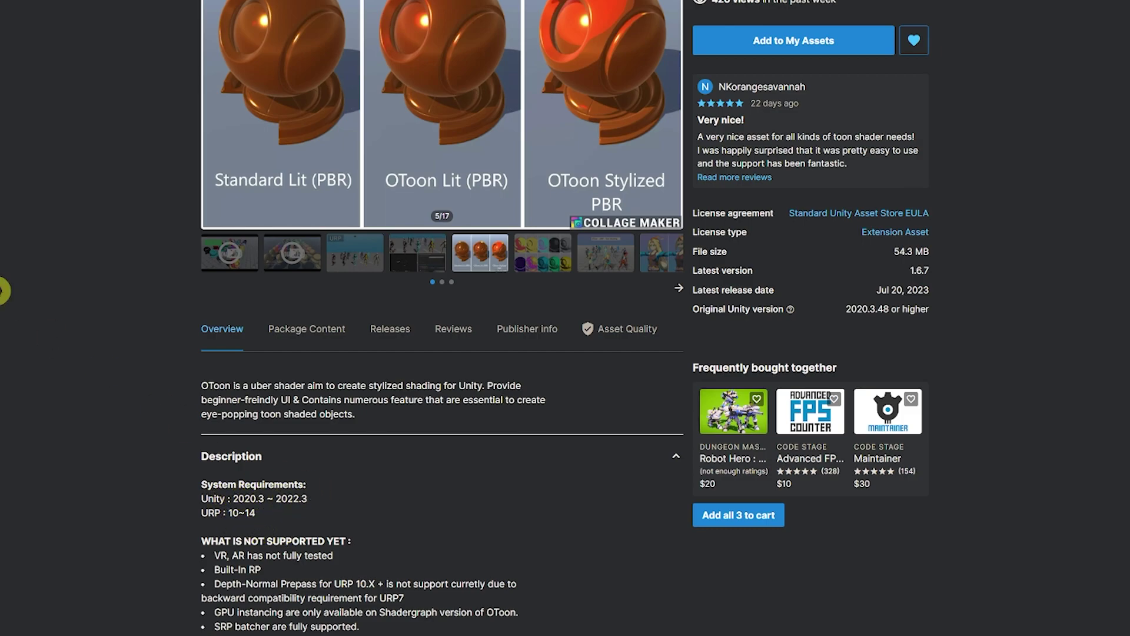
scroll(1, 291, "down", 4)
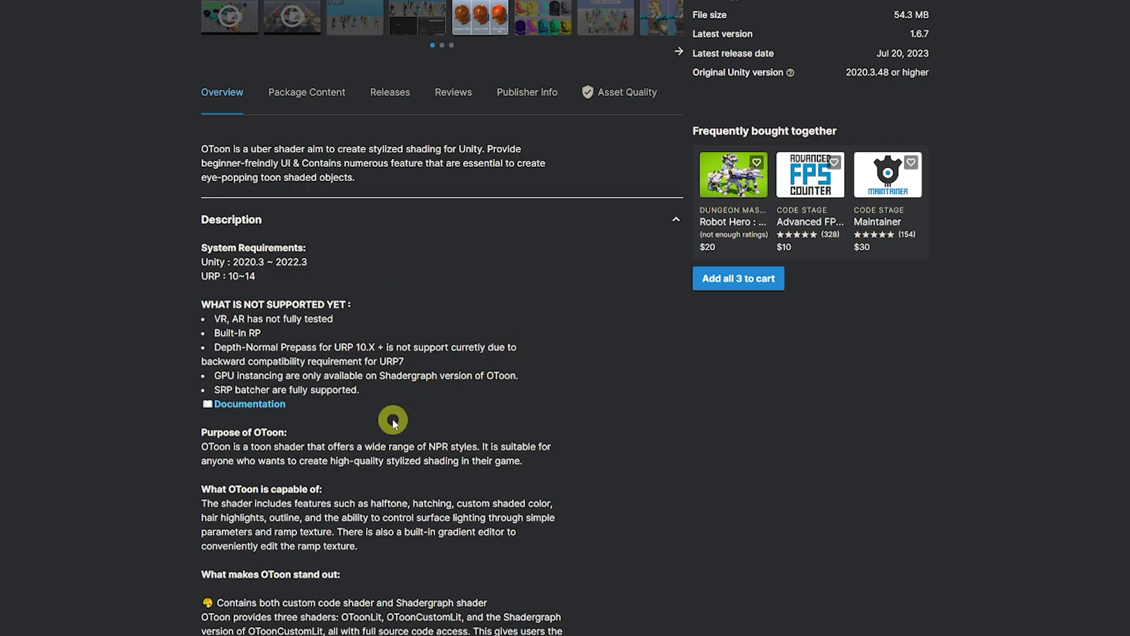
scroll(378, 383, "up", 4)
scroll(748, 316, "up", 4)
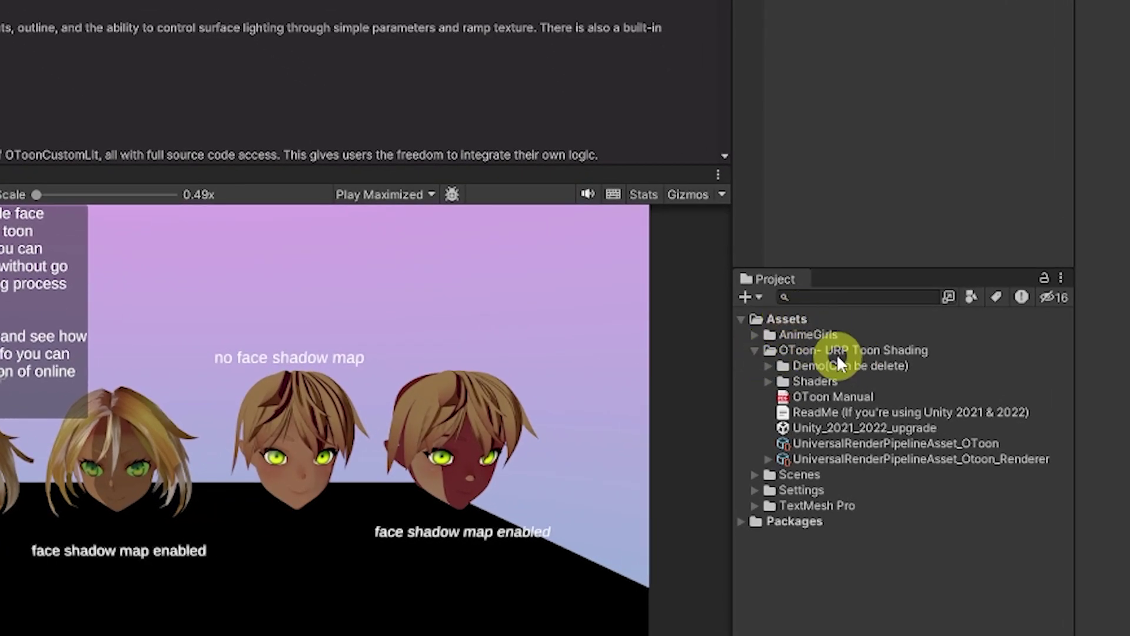
Step: Import Unity_2021_2022_upgrade, dismiss the nothing-to-import notice, and reopen the OToon ReadMe
left_click(833, 412)
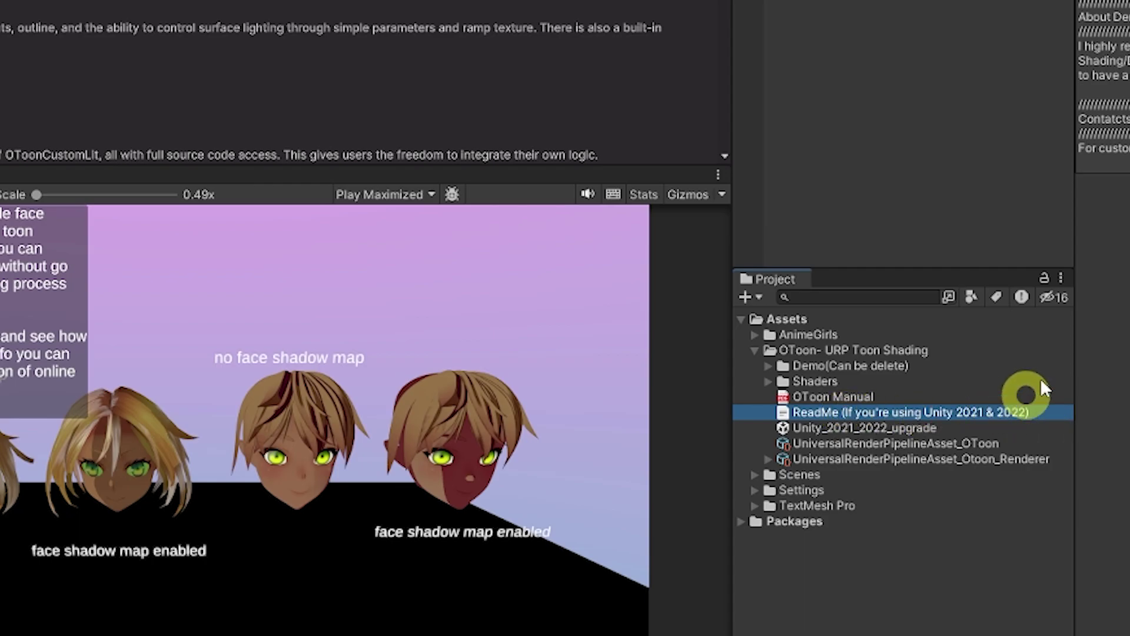
left_click(827, 431)
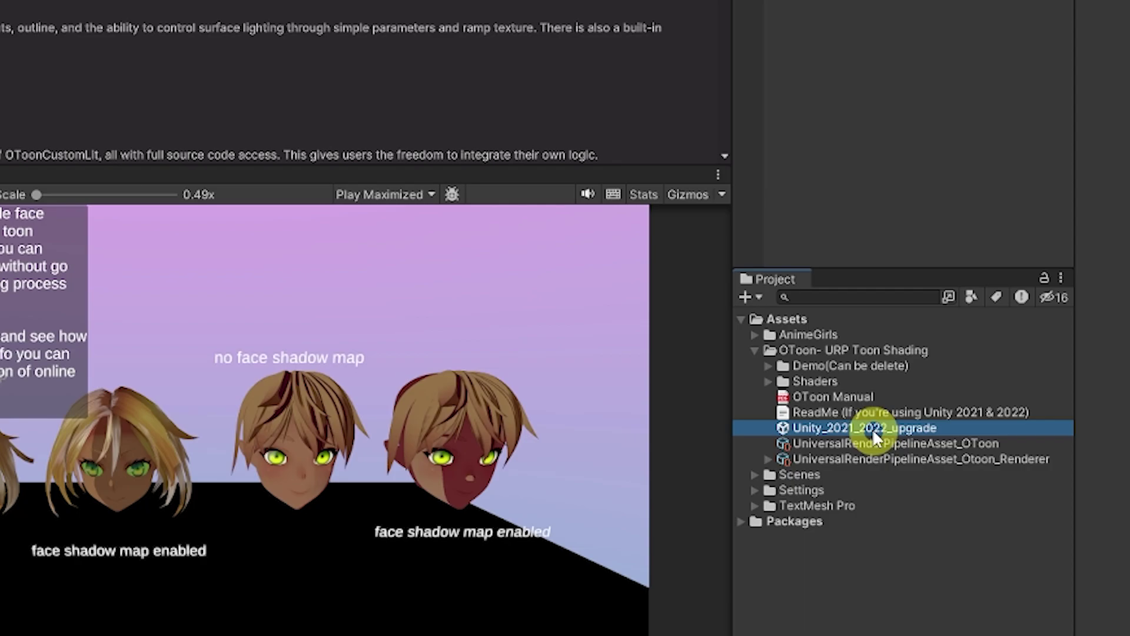
double_click(876, 437)
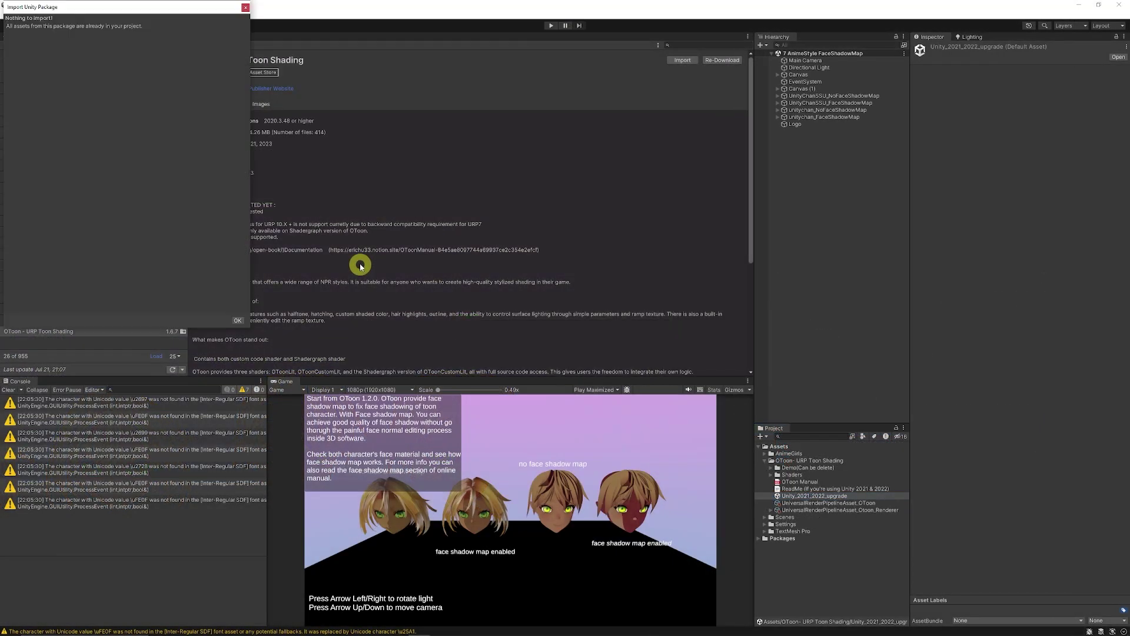
left_click(246, 8)
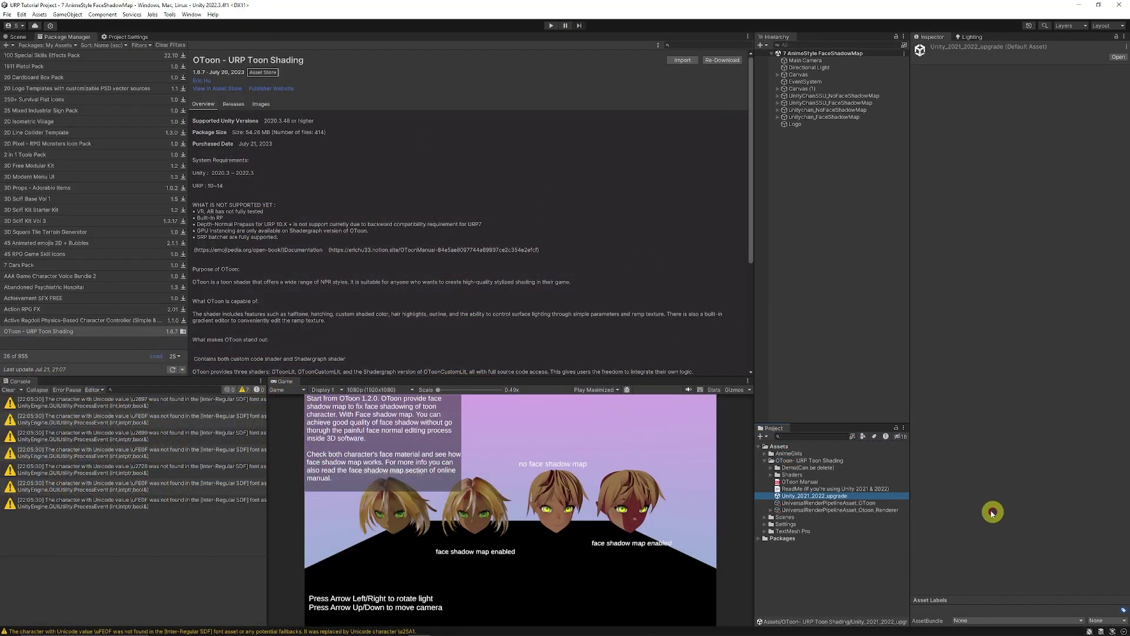
left_click(842, 489)
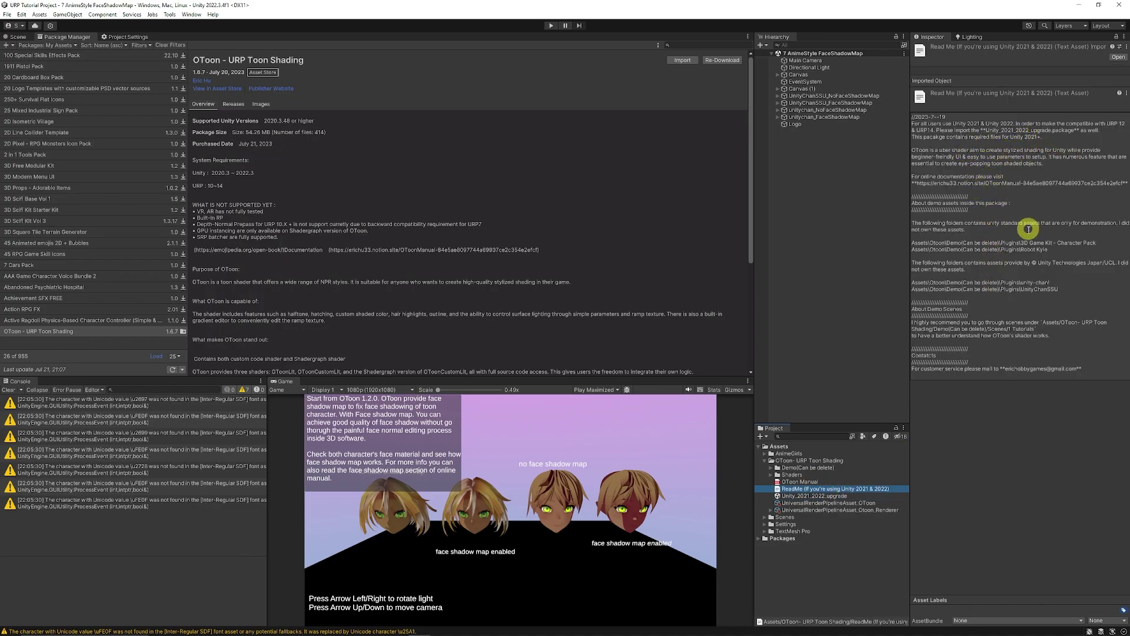
Step: Confirm Graphics settings use UniversalRenderPipelineAsset_OToon, then return to the Scene view
left_click(26, 15)
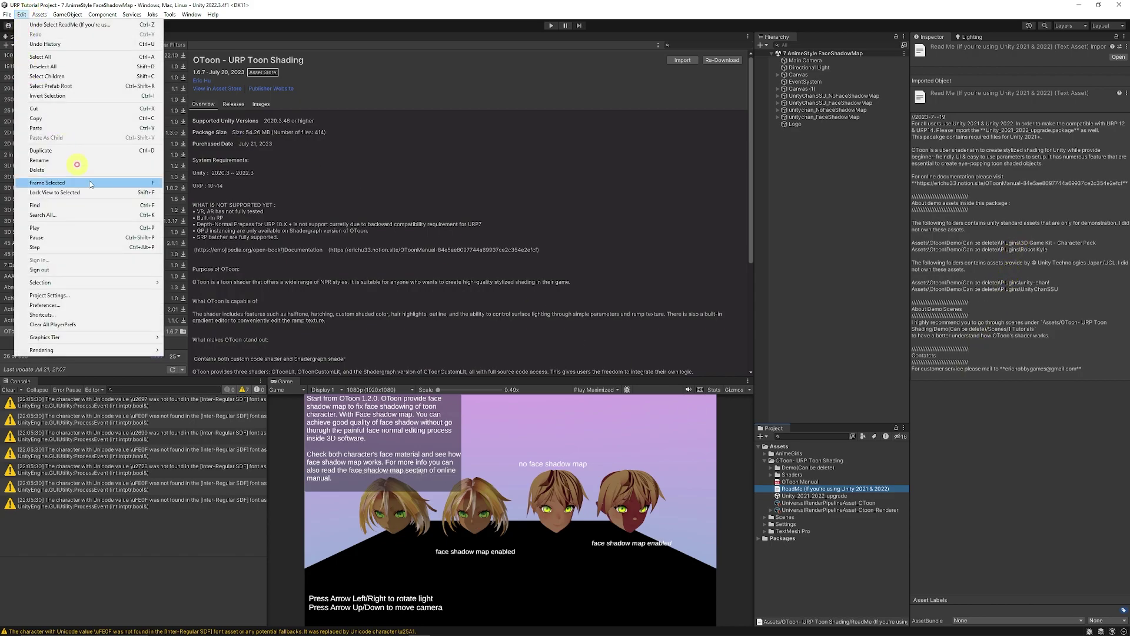
left_click(98, 295)
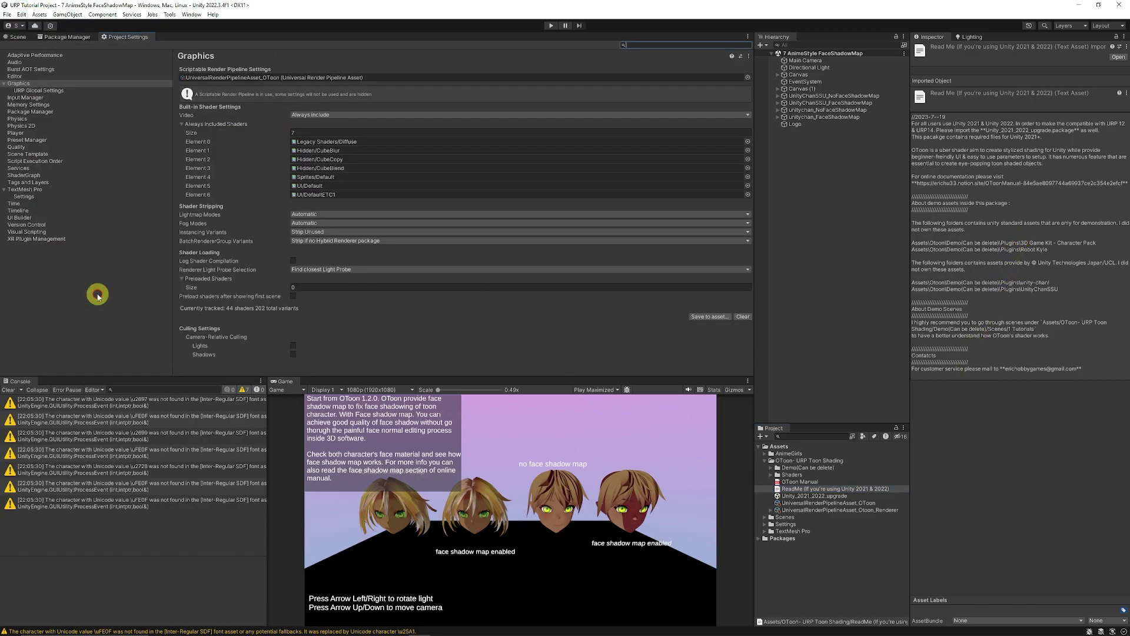
left_click(35, 83)
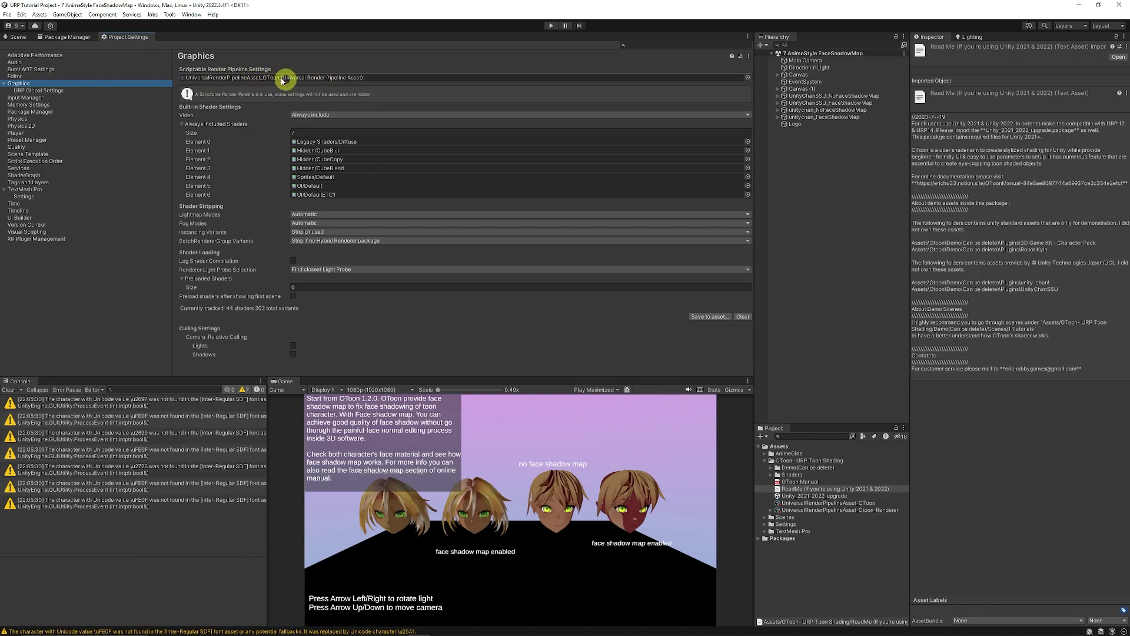
left_click(24, 39)
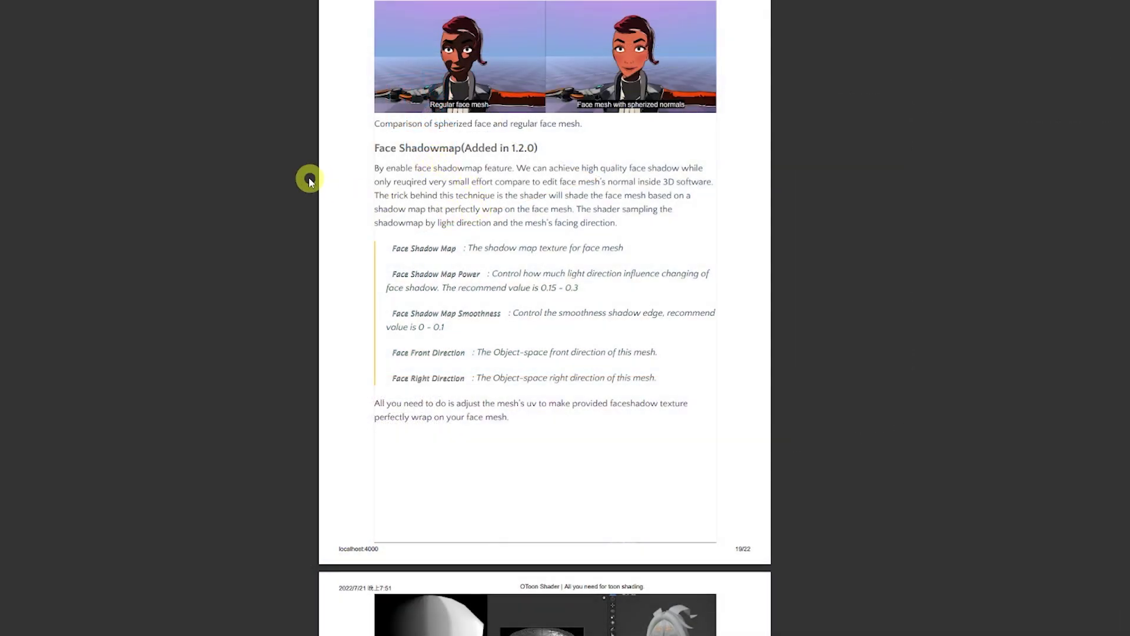
Step: Scroll the OToon manual up from Face Shadowmap to the Halftone / Hatching Overlay section
scroll(308, 177, "up", 10)
scroll(706, 295, "up", 10)
scroll(1039, 398, "up", 10)
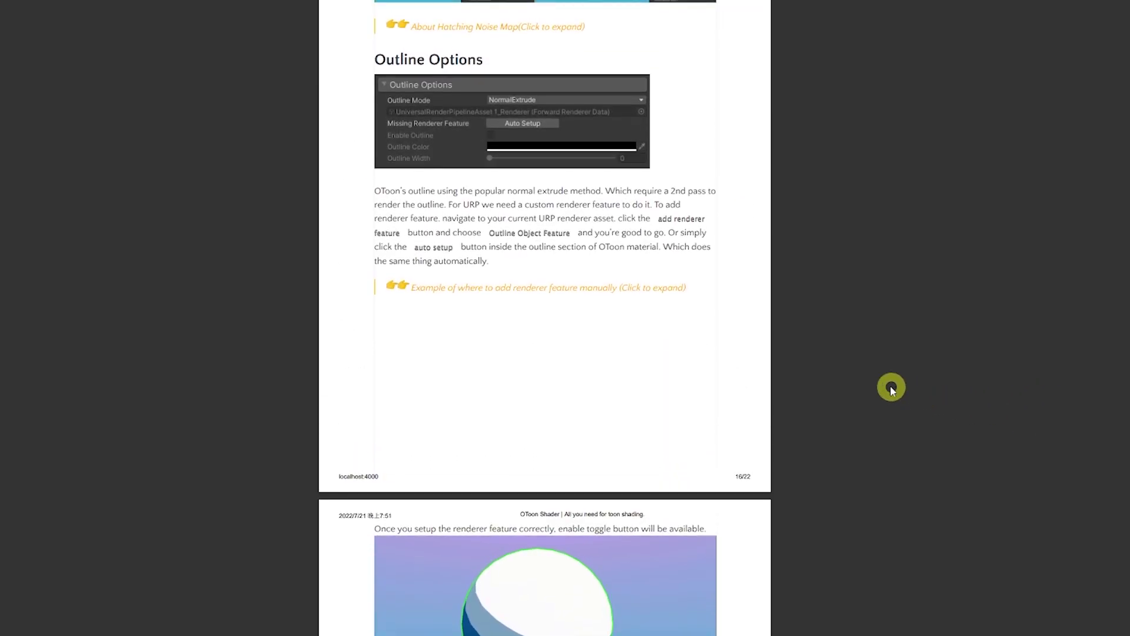
scroll(890, 385, "up", 5)
scroll(890, 385, "up", 1)
scroll(462, 232, "up", 5)
scroll(406, 264, "up", 2)
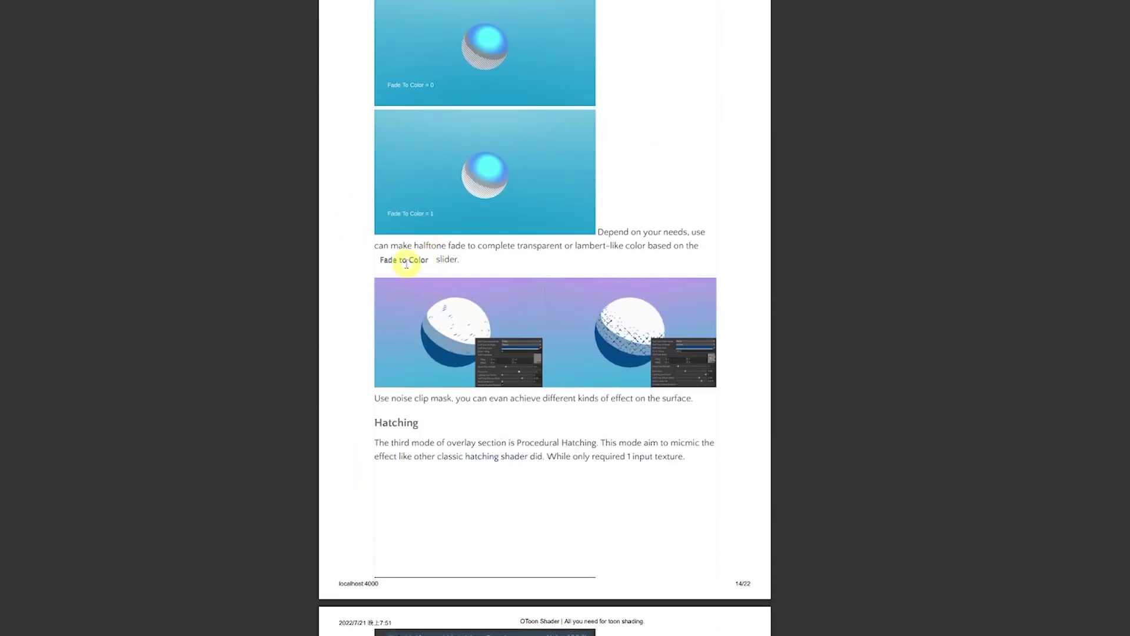
scroll(681, 139, "up", 5)
scroll(598, 267, "up", 5)
scroll(595, 272, "up", 5)
scroll(633, 274, "up", 5)
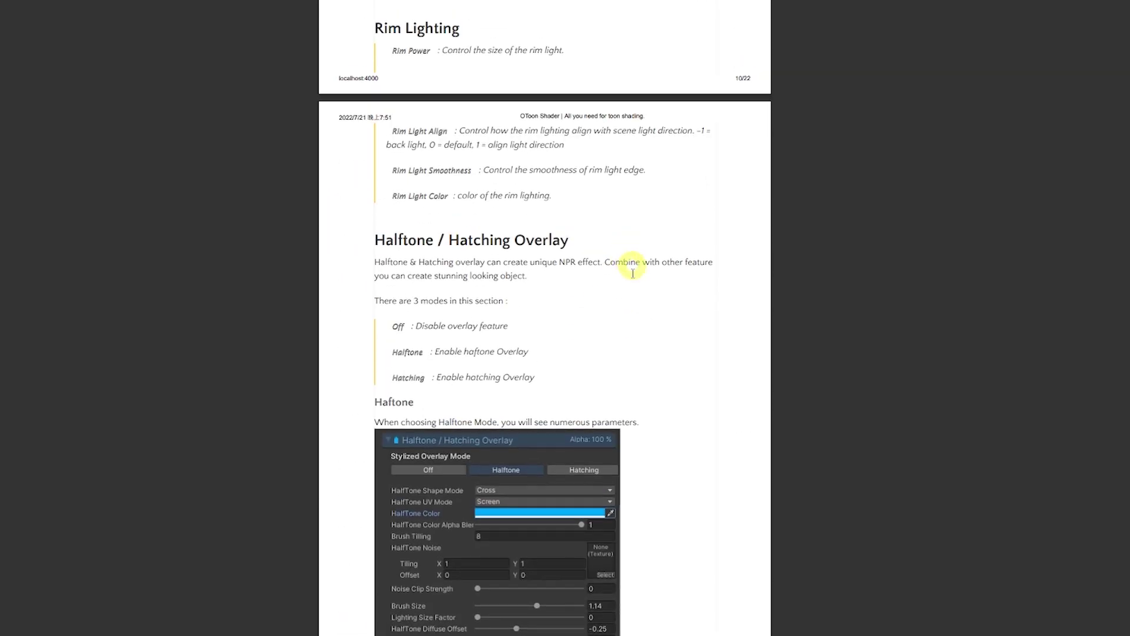
scroll(632, 274, "up", 5)
scroll(581, 251, "up", 10)
scroll(548, 265, "up", 2)
scroll(570, 232, "up", 1)
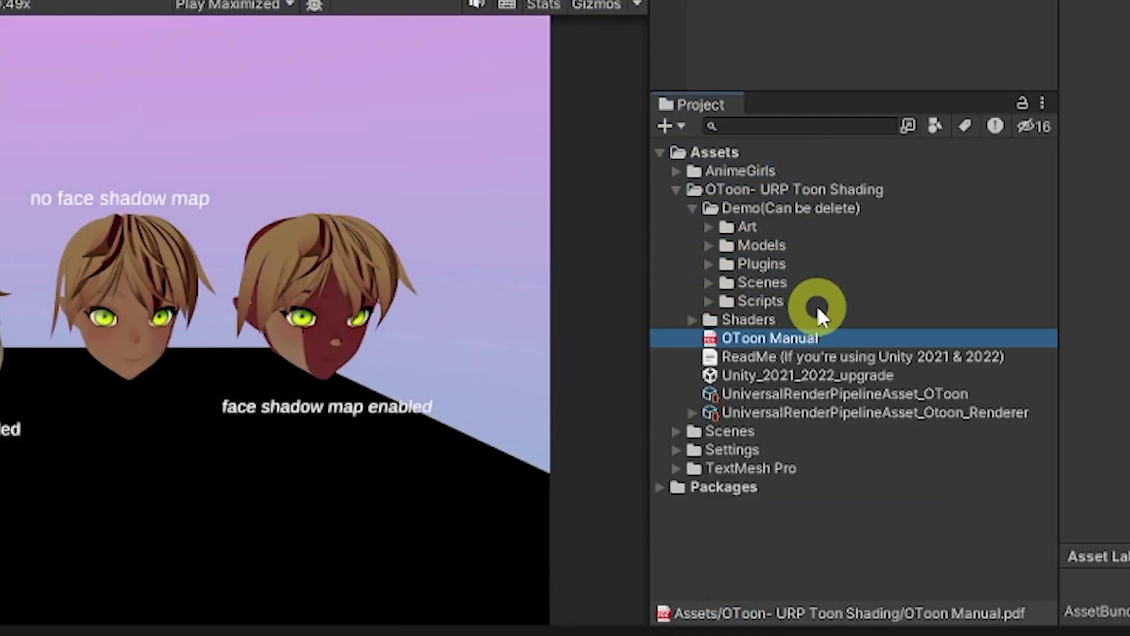
Step: Open the RobotKyleNPRS_All demo scene and select the front robot's Robot2 mesh
left_click(708, 259)
left_click(706, 260)
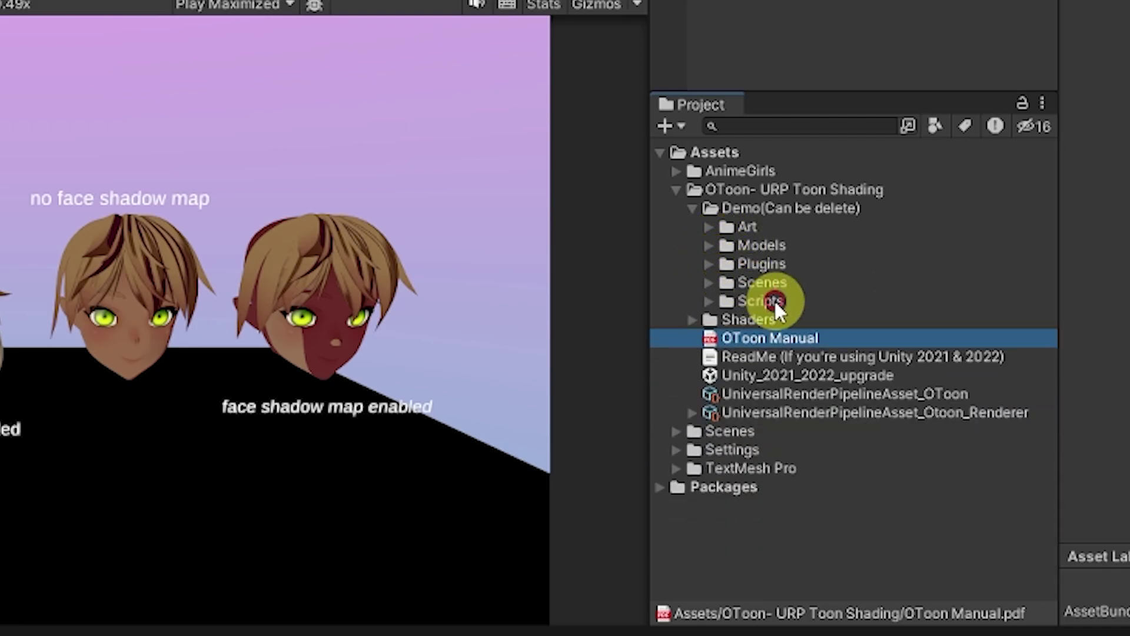
left_click(709, 282)
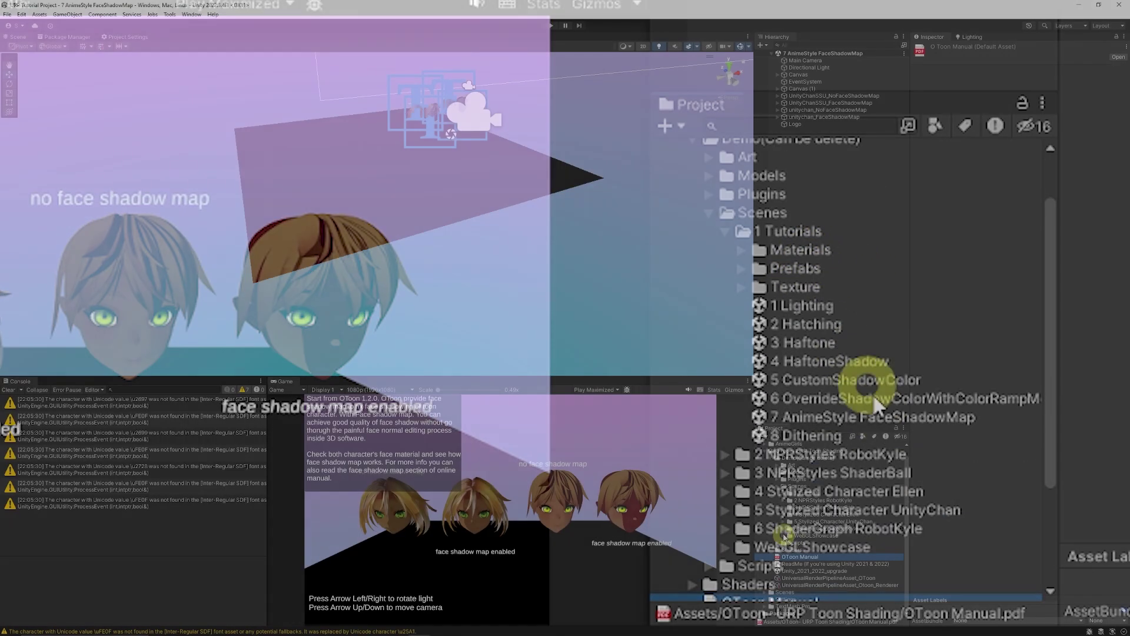
left_click(783, 493)
left_click(784, 528)
double_click(835, 541)
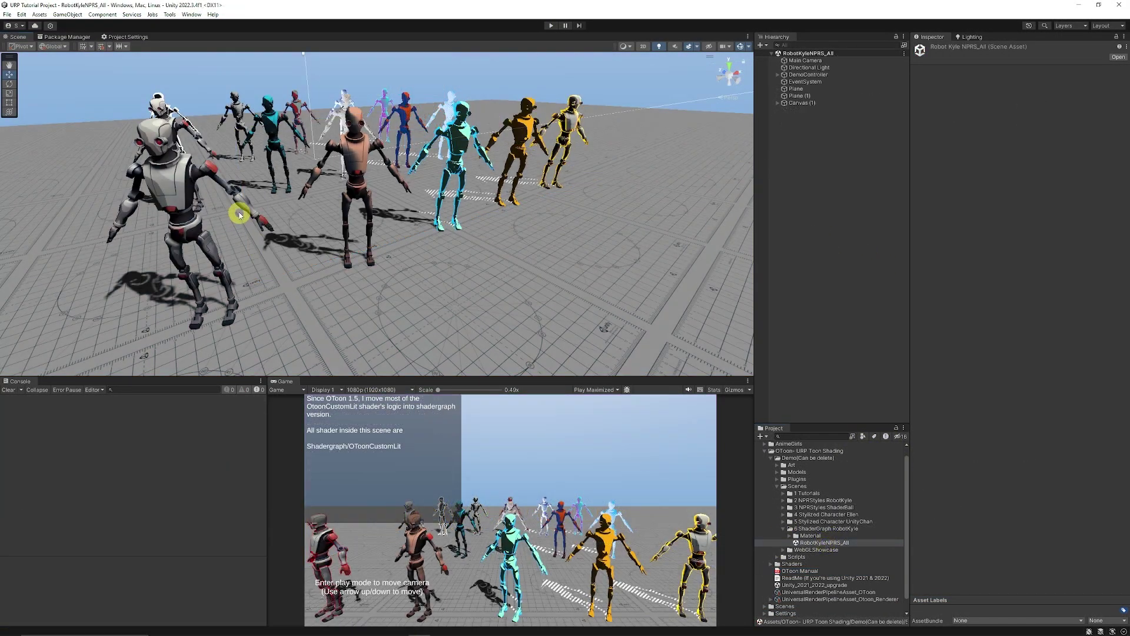
left_click(342, 217)
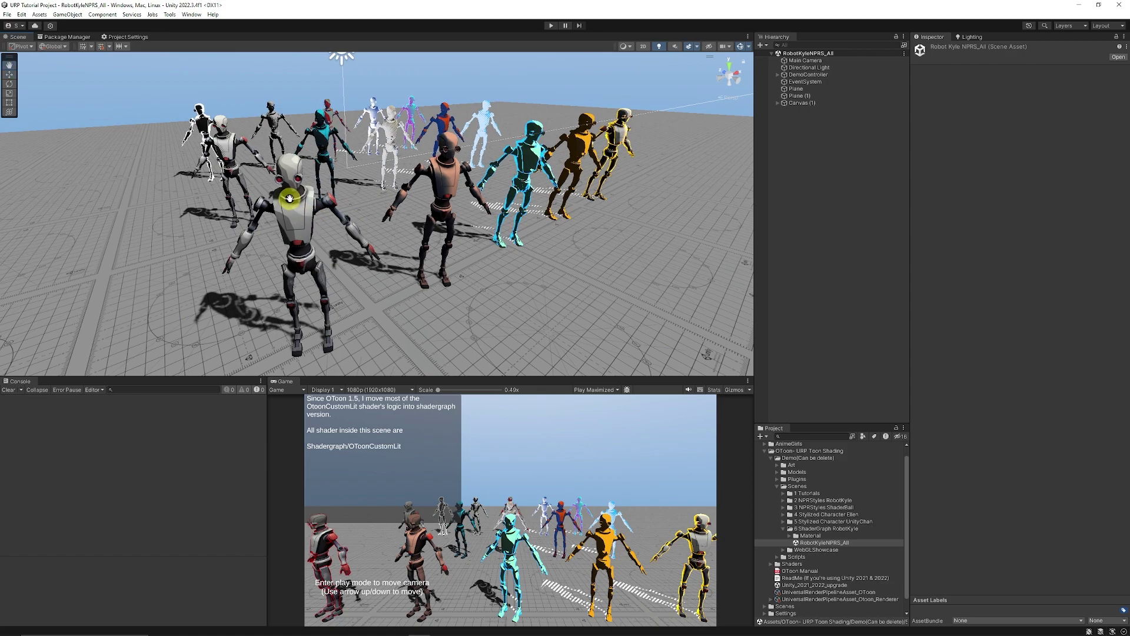
middle_click_drag(342, 218, 328, 217)
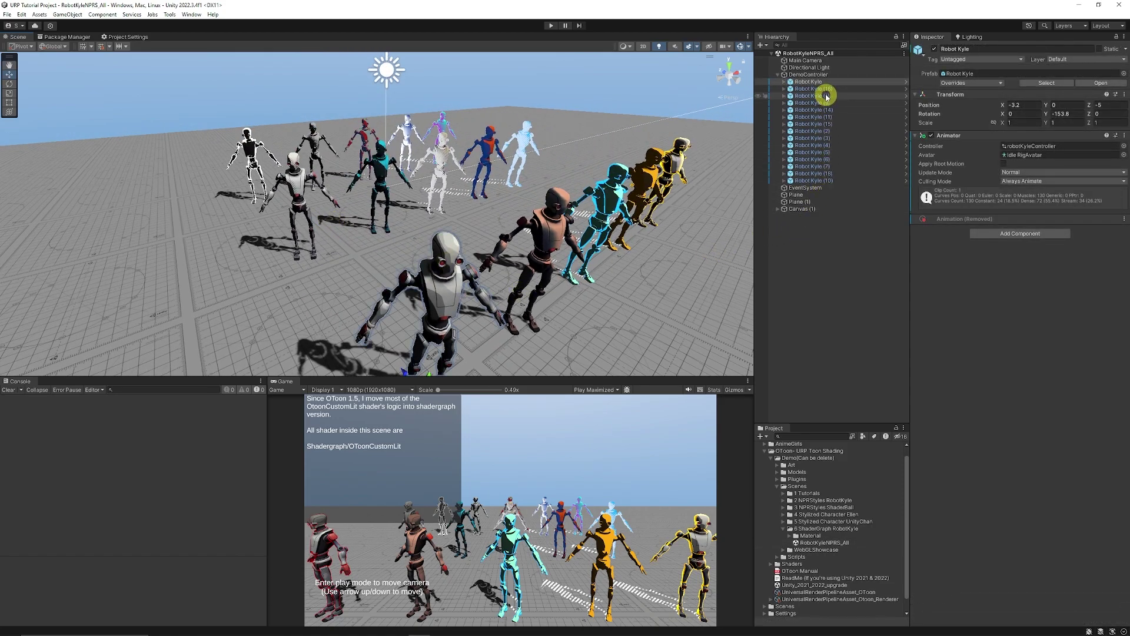
left_click(512, 210)
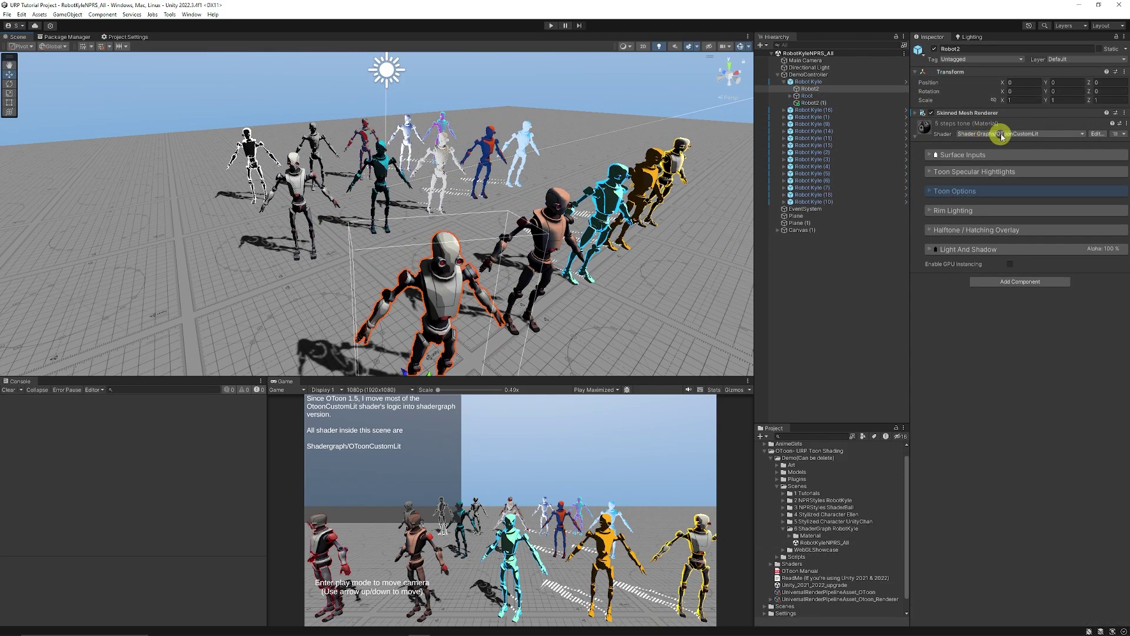
Step: Try Robot2's toon shading modes 1 Step Only, Diffuse Ramp and Color Ramp, ending on Diffuse Ramp
left_click(968, 155)
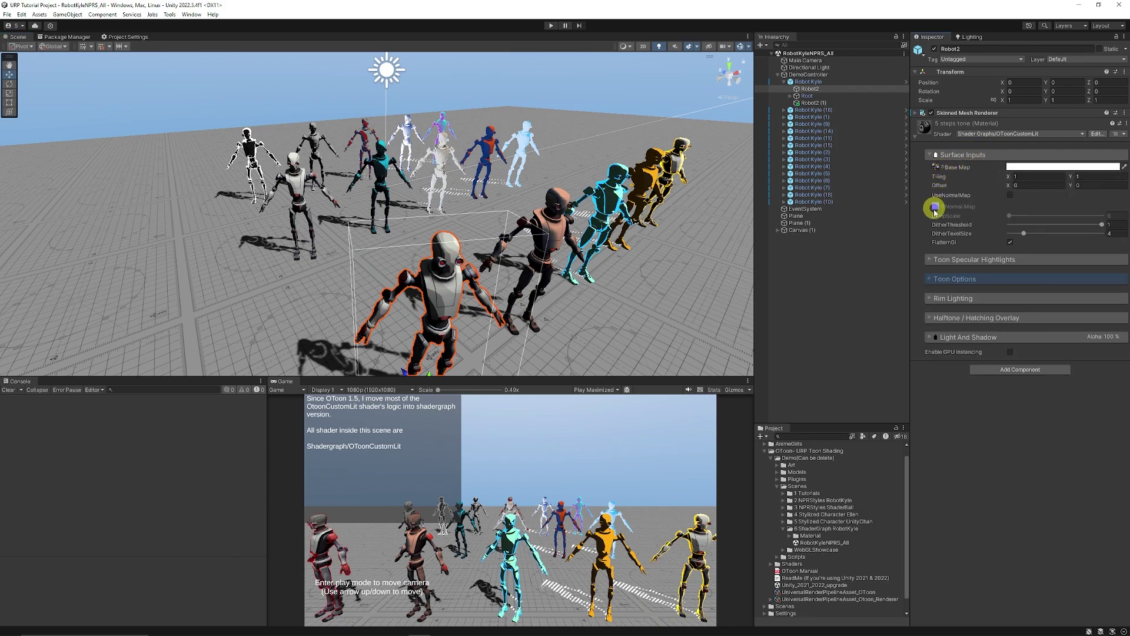
left_click(978, 155)
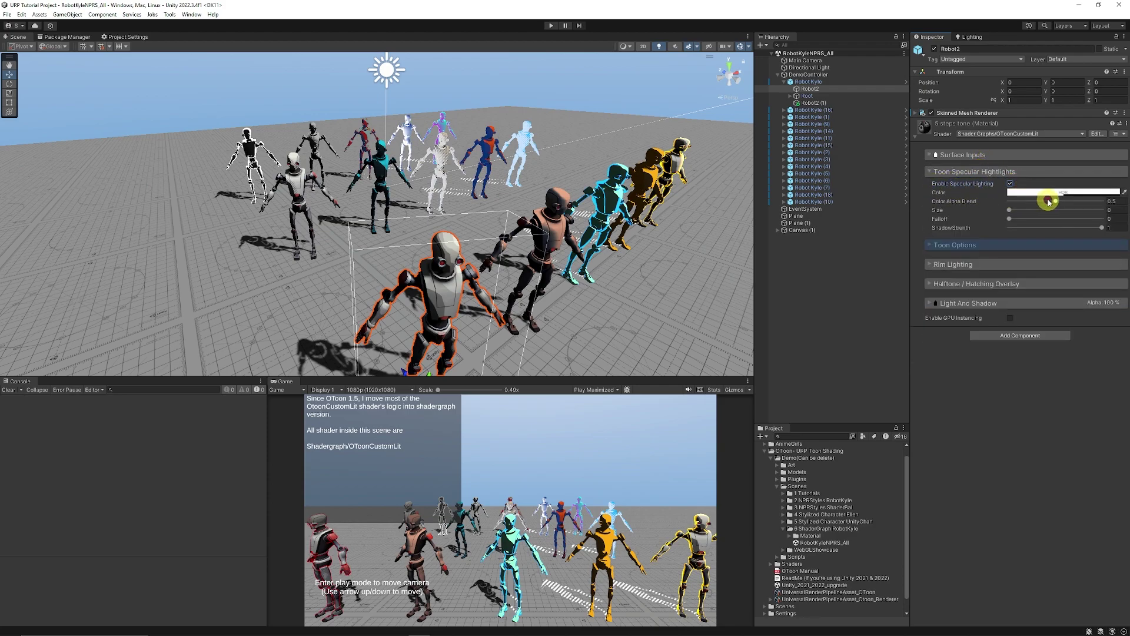
left_click(975, 172)
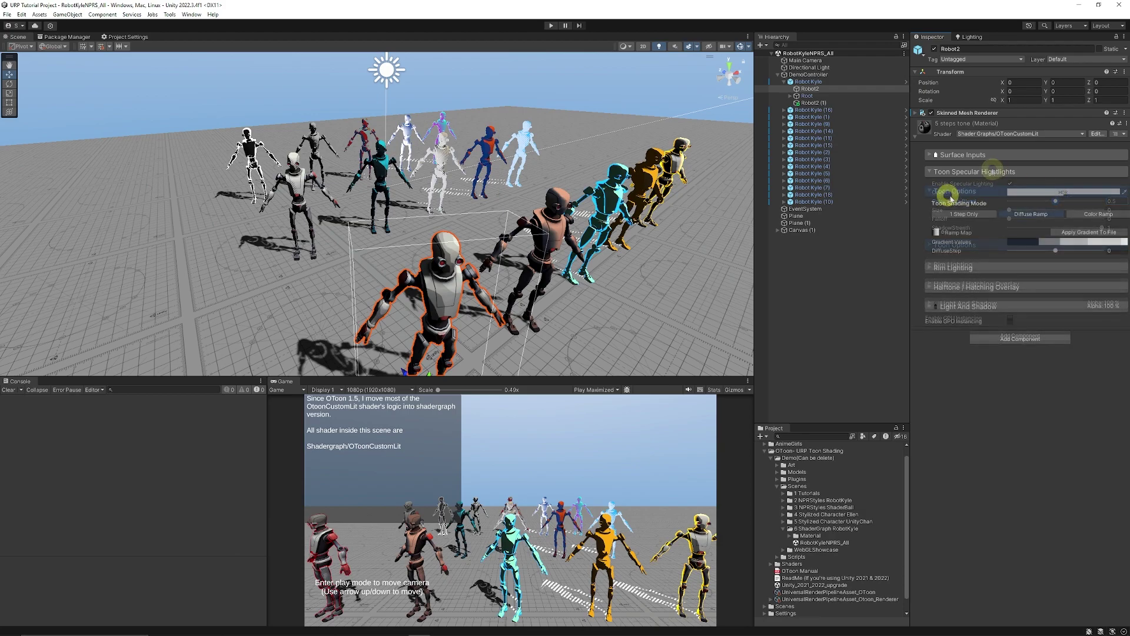
left_click(953, 190)
left_click(995, 214)
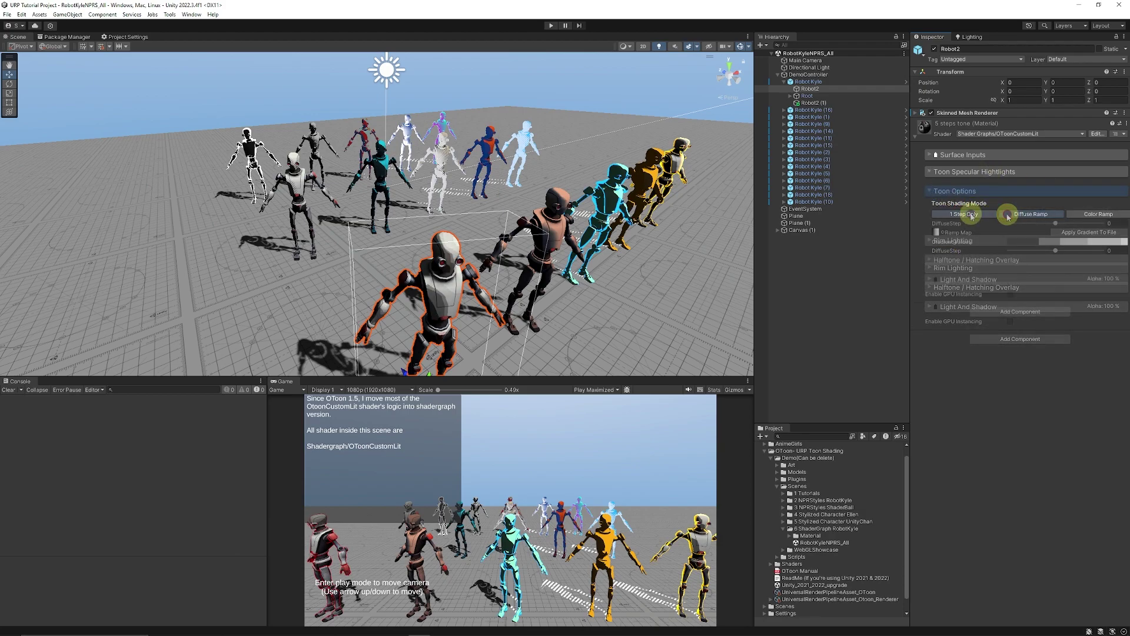
left_click(1014, 215)
left_click(1086, 216)
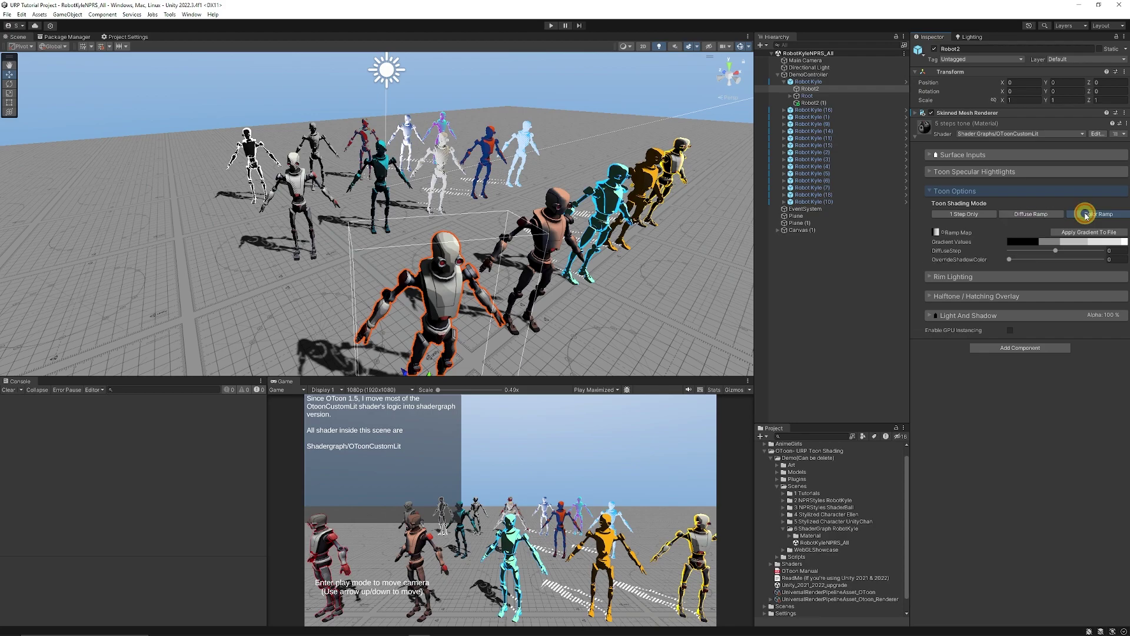
left_click(1050, 214)
left_click(993, 191)
Step: Toggle rim lighting on then off, and try Hatching before settling on Halftone overlay
left_click(963, 210)
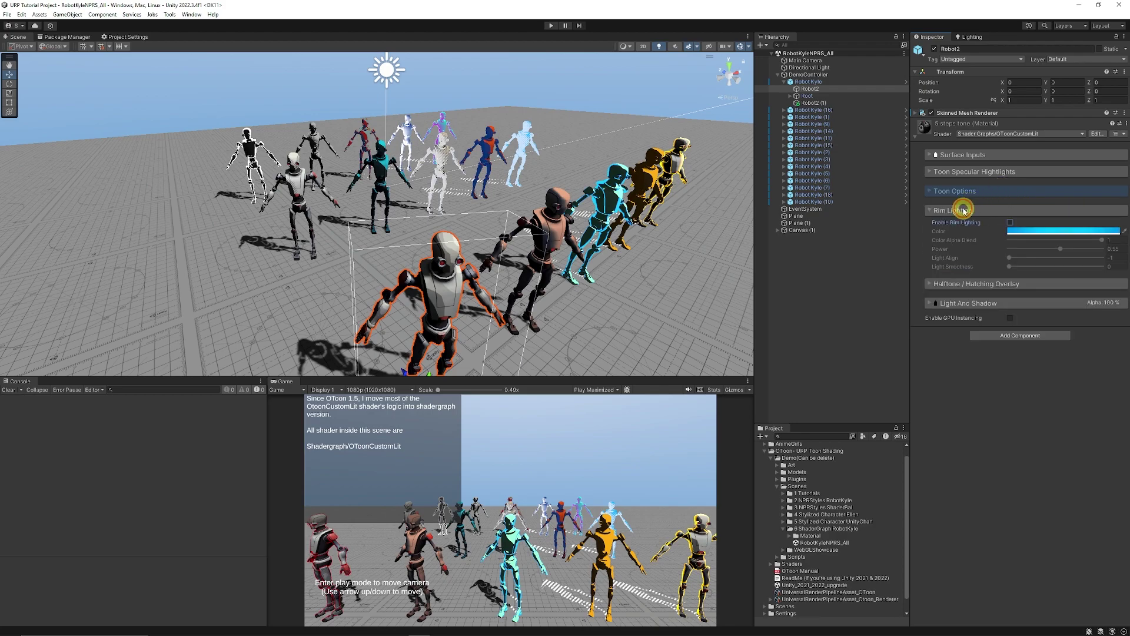
left_click(1011, 222)
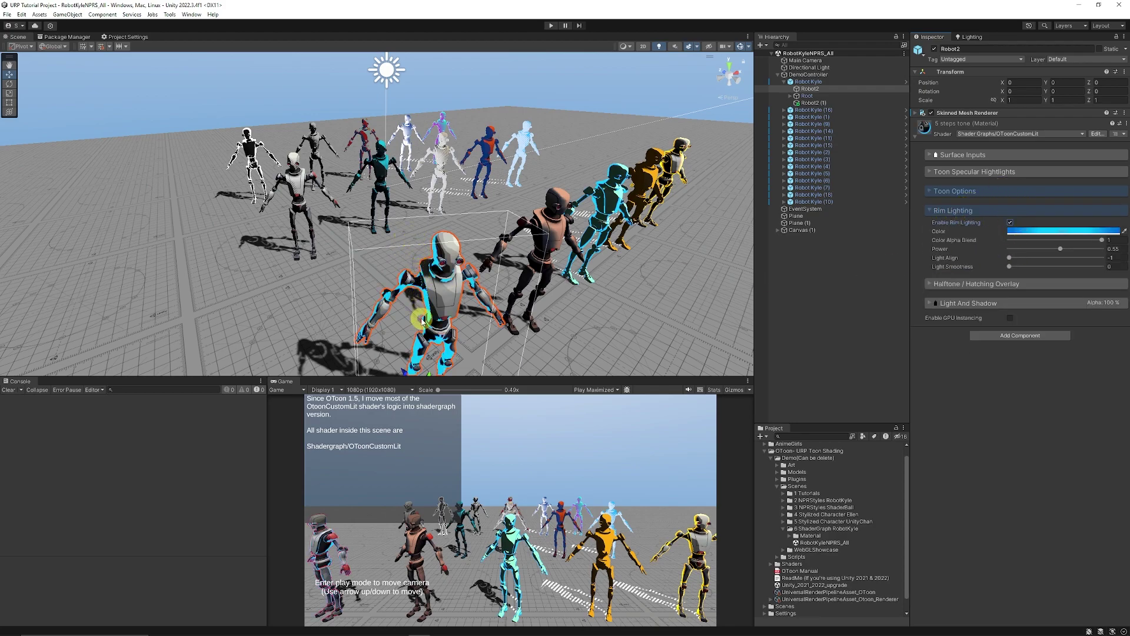
left_click(1011, 223)
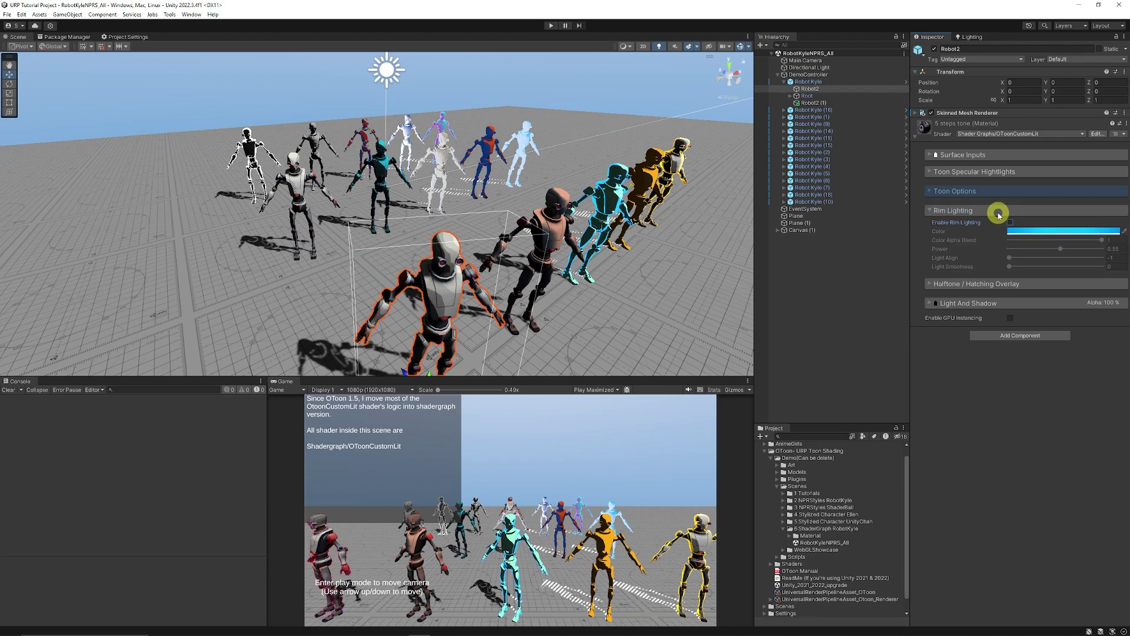
left_click(997, 212)
left_click(961, 230)
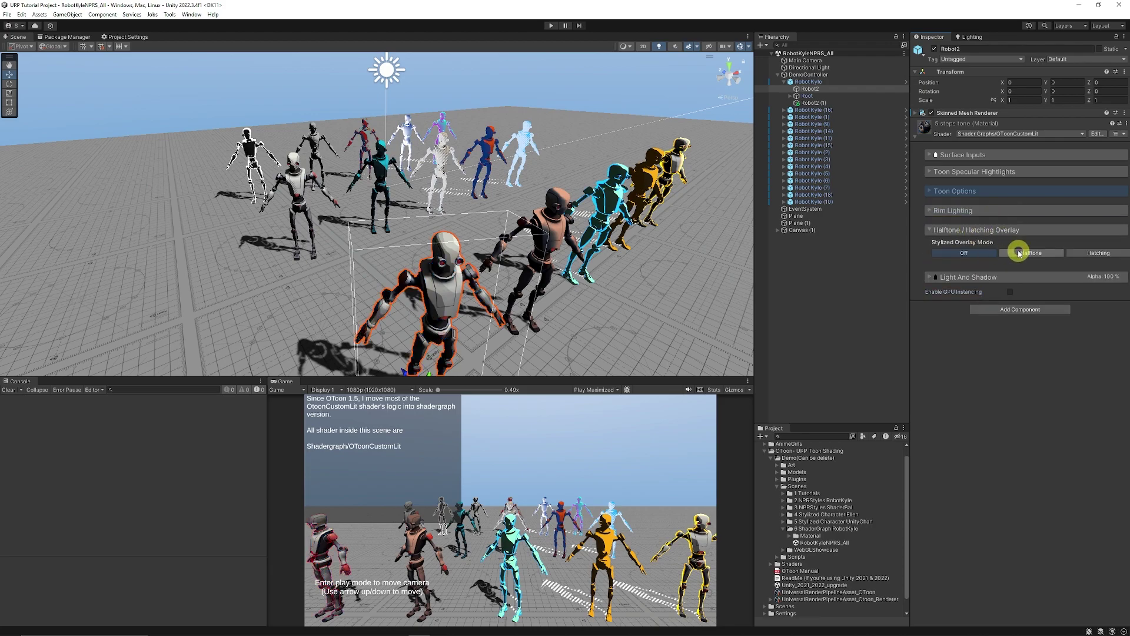
left_click(1018, 254)
left_click(1084, 252)
left_click(1017, 254)
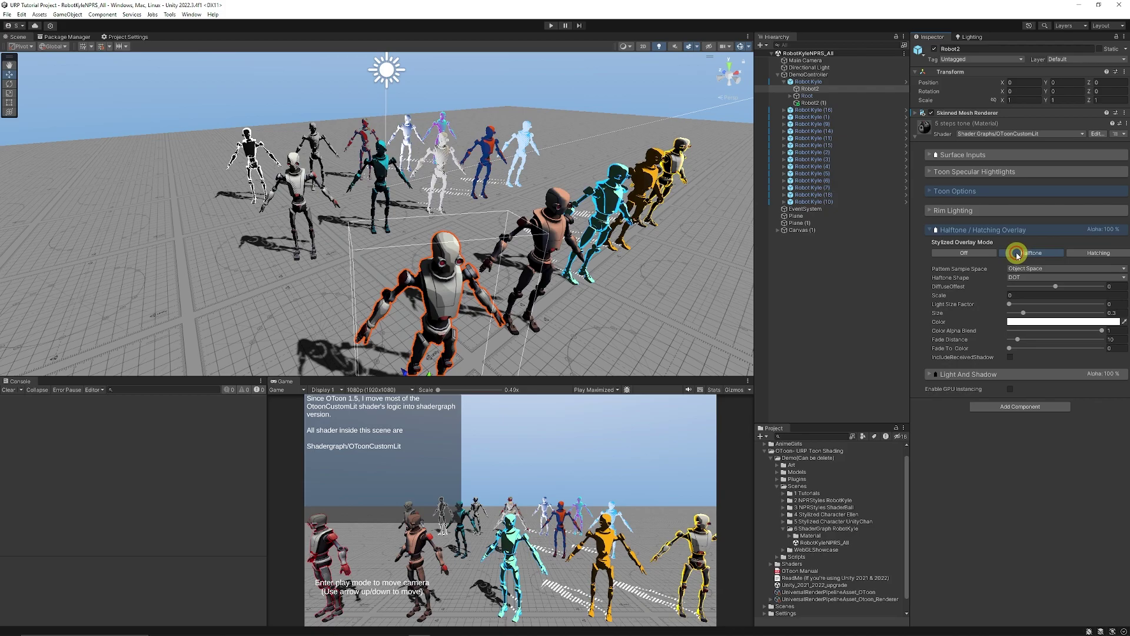
left_click(995, 230)
left_click(976, 250)
left_click(976, 250)
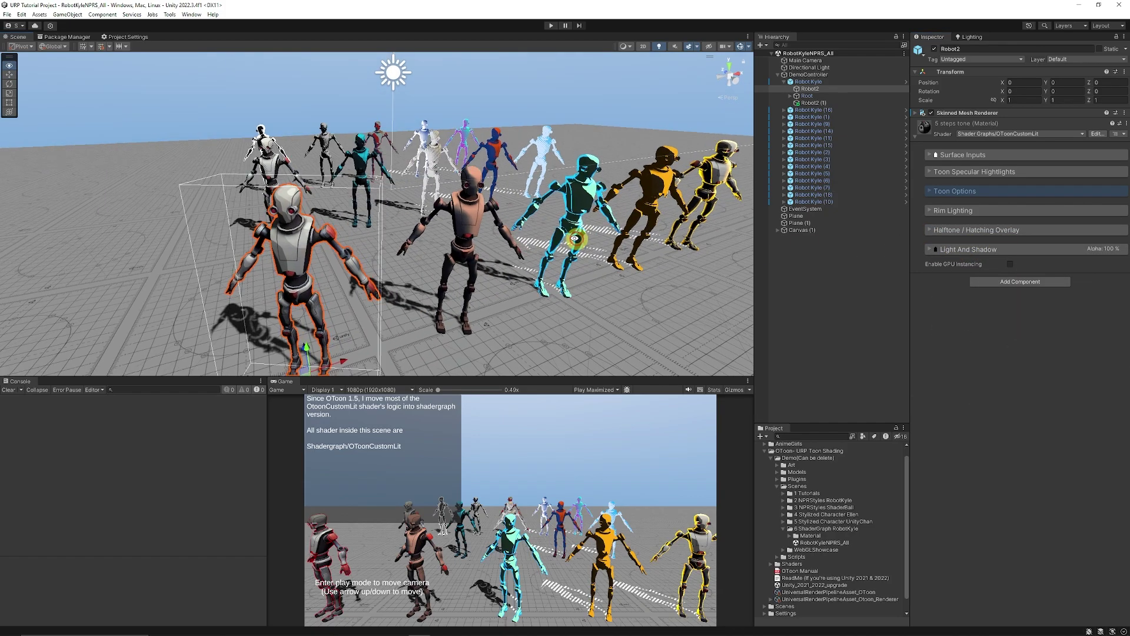
middle_click_drag(610, 248, 196, 220)
mouse_move(481, 252)
left_mouse_down("alt")
mouse_move(587, 252)
mouse_move(518, 261)
left_mouse_up("alt")
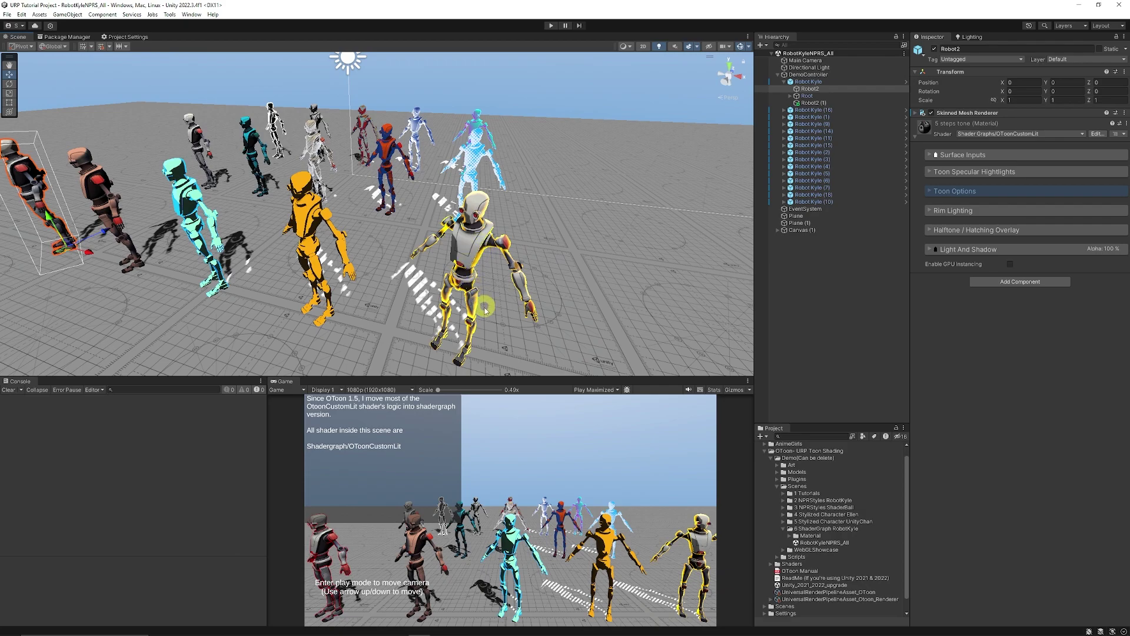
left_click_drag(448, 261, 395, 223, "alt")
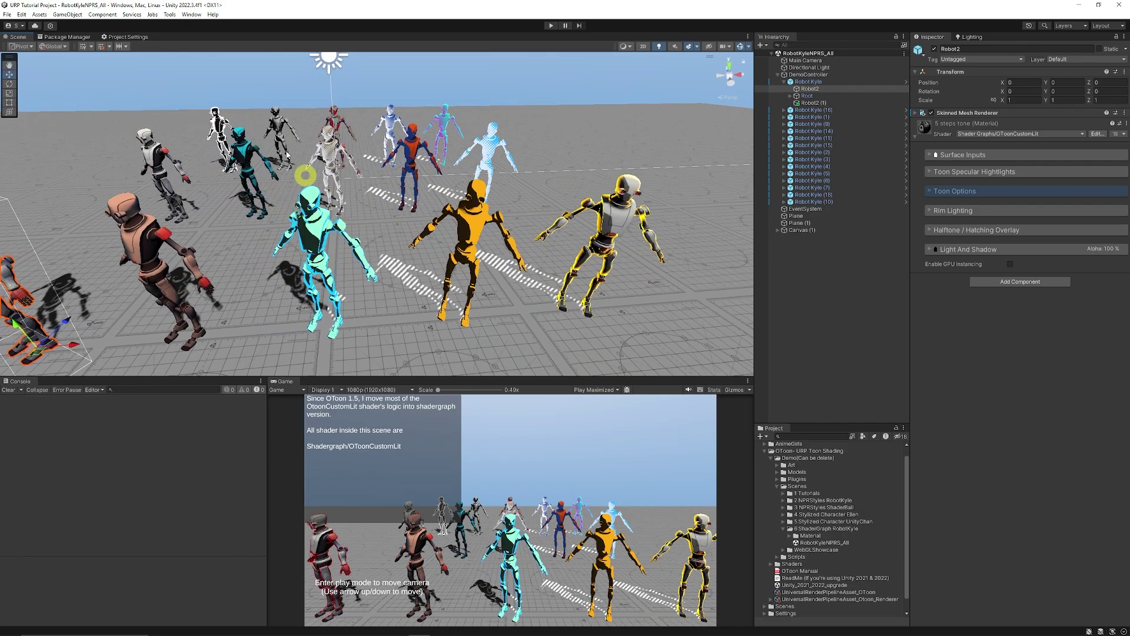
mouse_move(305, 175)
left_mouse_down("alt")
mouse_move(338, 144)
mouse_move(397, 159)
mouse_move(474, 234)
left_mouse_up("alt")
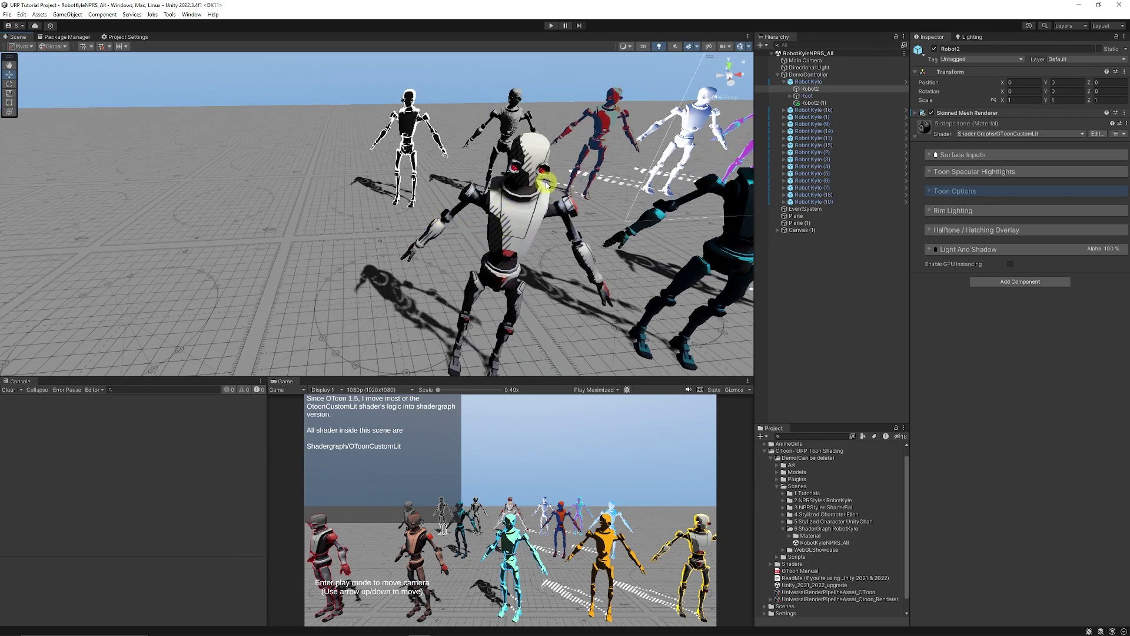
mouse_move(546, 184)
left_mouse_down("alt")
mouse_move(382, 197)
mouse_move(593, 183)
mouse_move(431, 190)
left_mouse_up("alt")
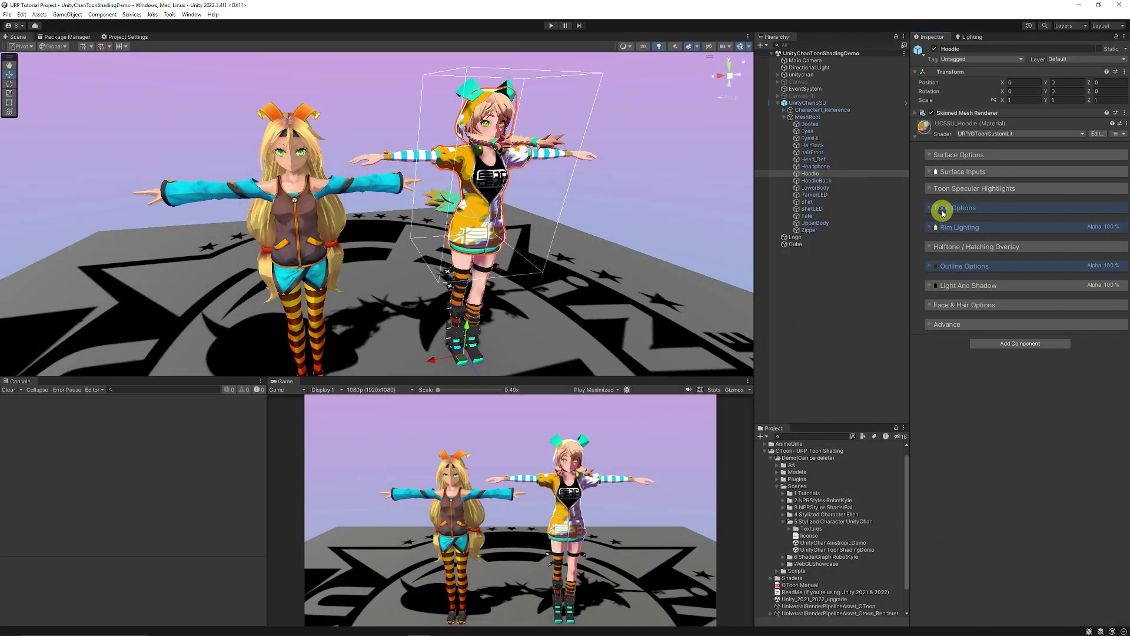
Step: Browse the Hoodie material's Toon Options, Rim Lighting, Outline, Advance and Face & Hair foldouts
left_click(943, 210)
left_click(966, 209)
left_click(962, 228)
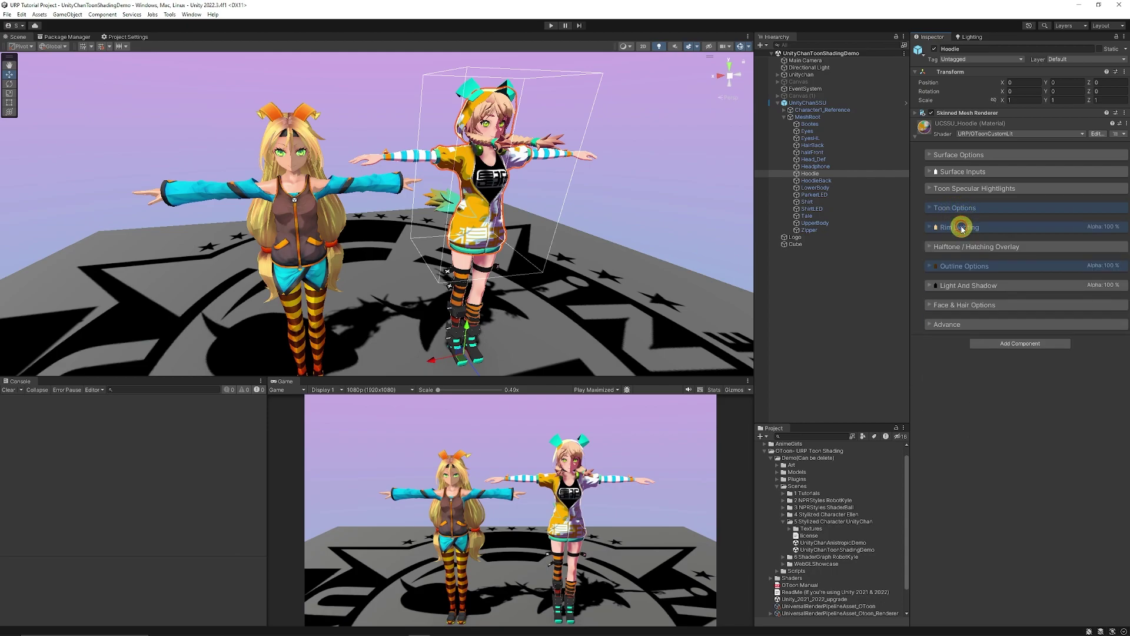
left_click(974, 268)
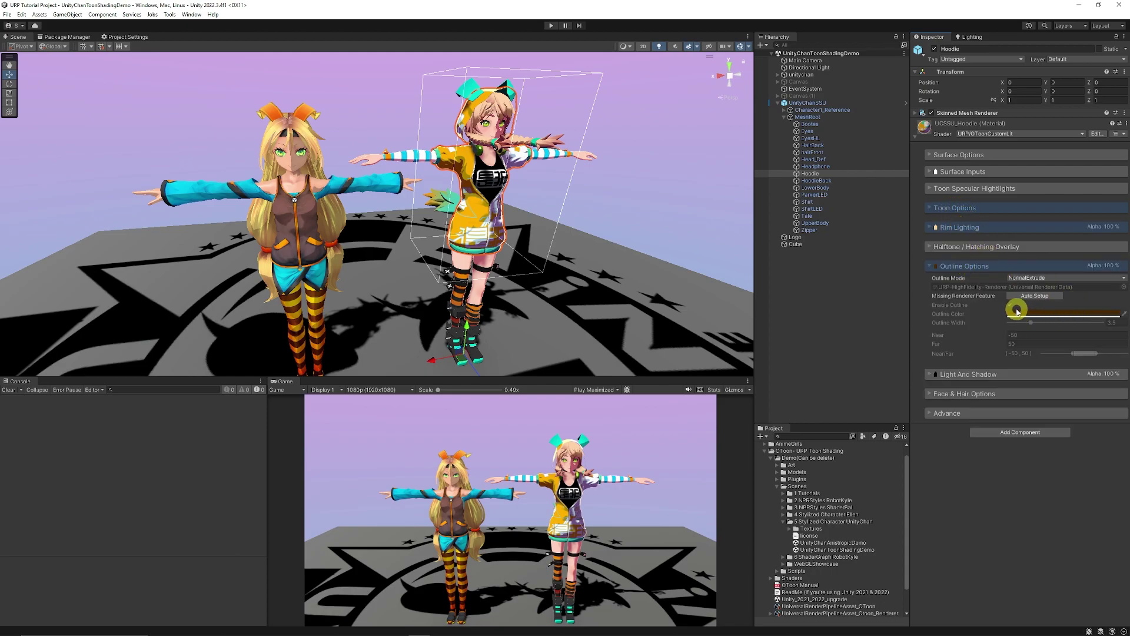
left_click(960, 265)
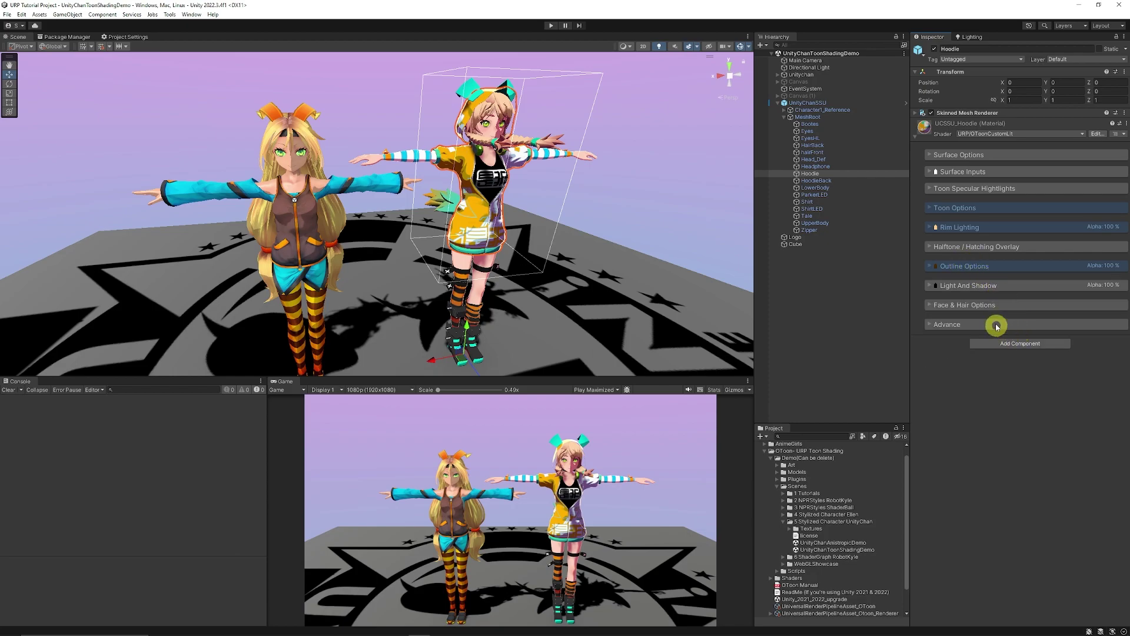
left_click(970, 324)
left_click(974, 305)
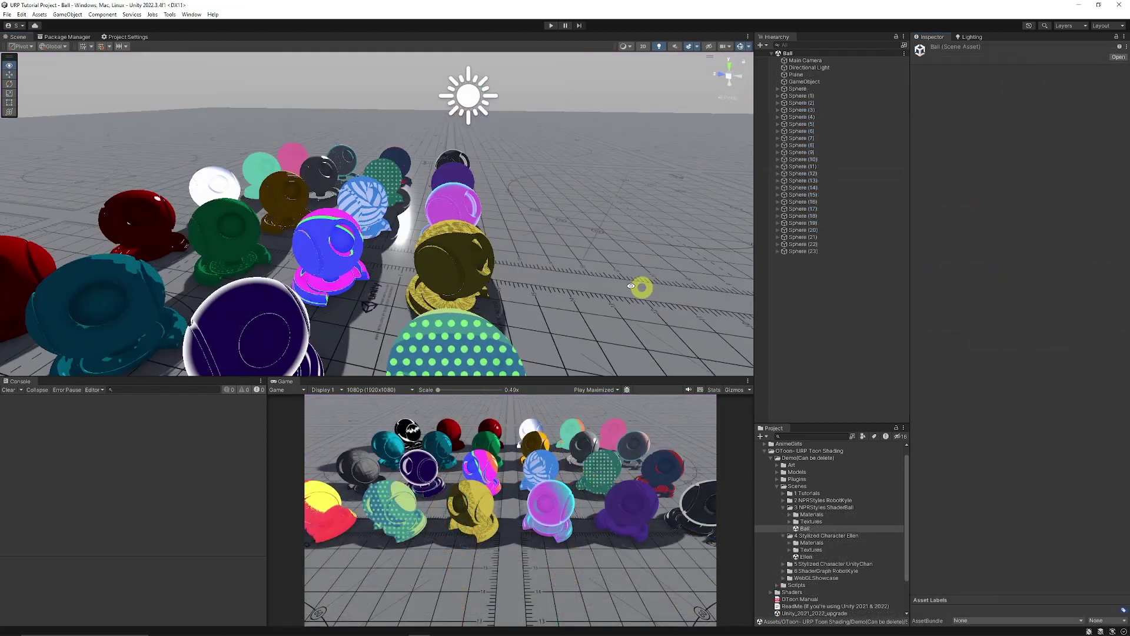
Step: Select the Polka sphere and switch its HalfTone Shape Mode to Stripe, then back to Dot
mouse_move(638, 285)
left_mouse_down("alt")
mouse_move(397, 232)
mouse_move(326, 191)
left_mouse_up("alt")
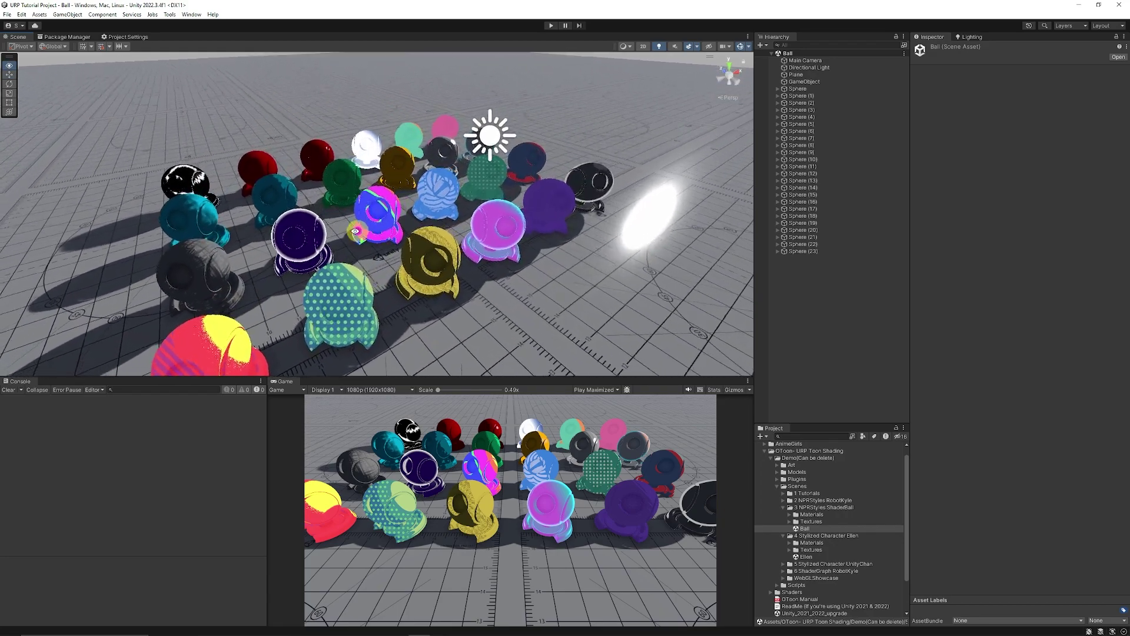
left_click_drag(397, 199, 347, 233, "alt")
left_click(319, 302)
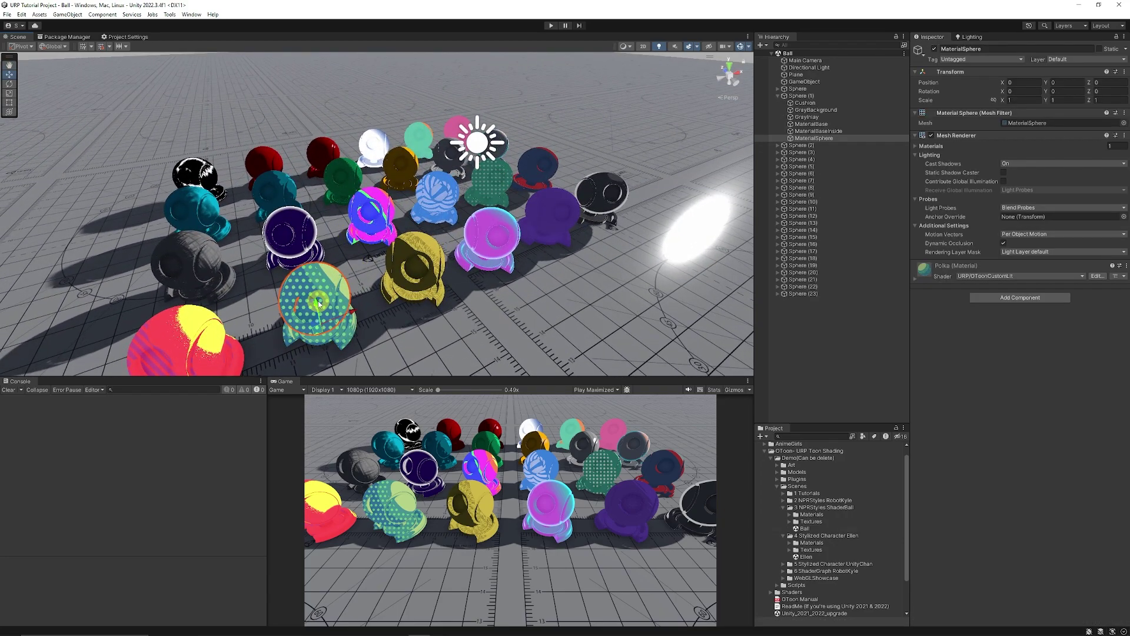
left_click(983, 268)
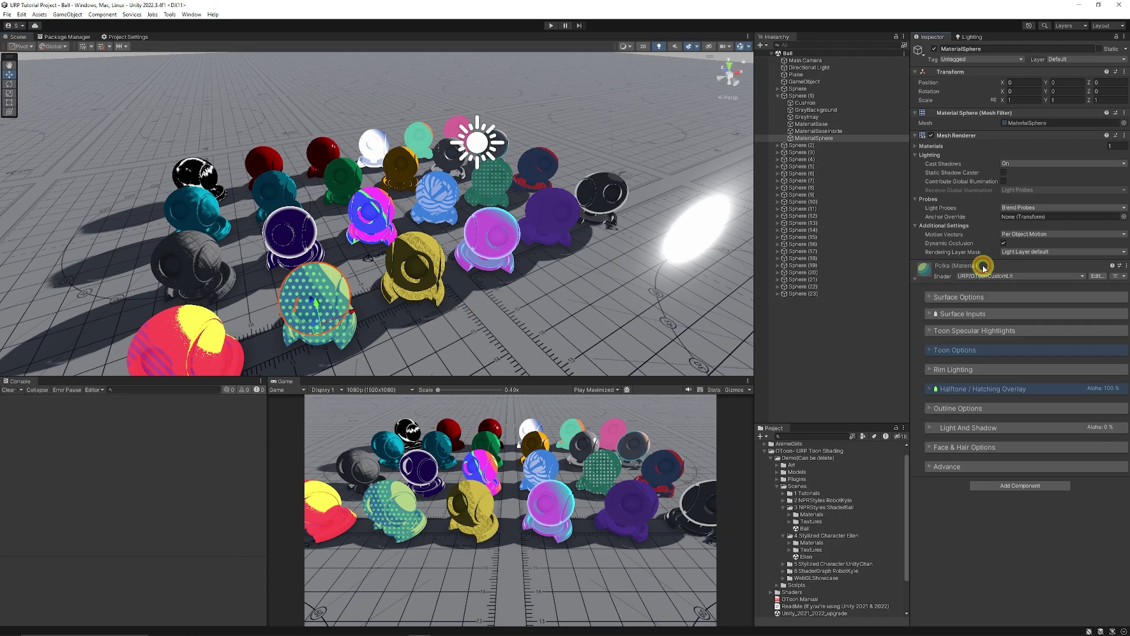
left_click(979, 399)
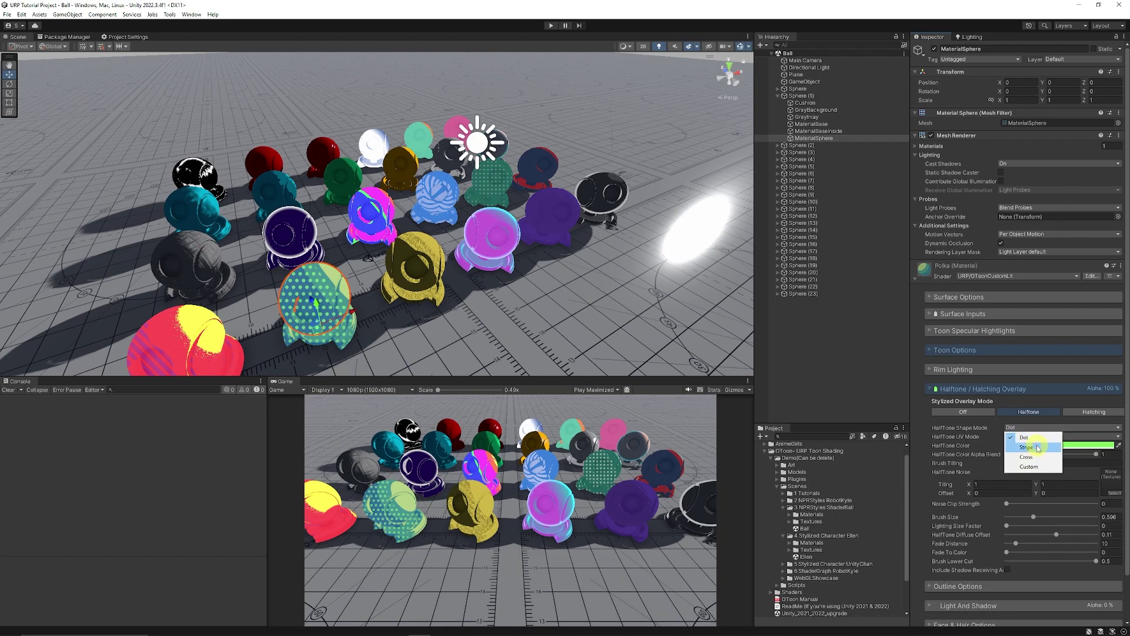
left_click(1035, 428)
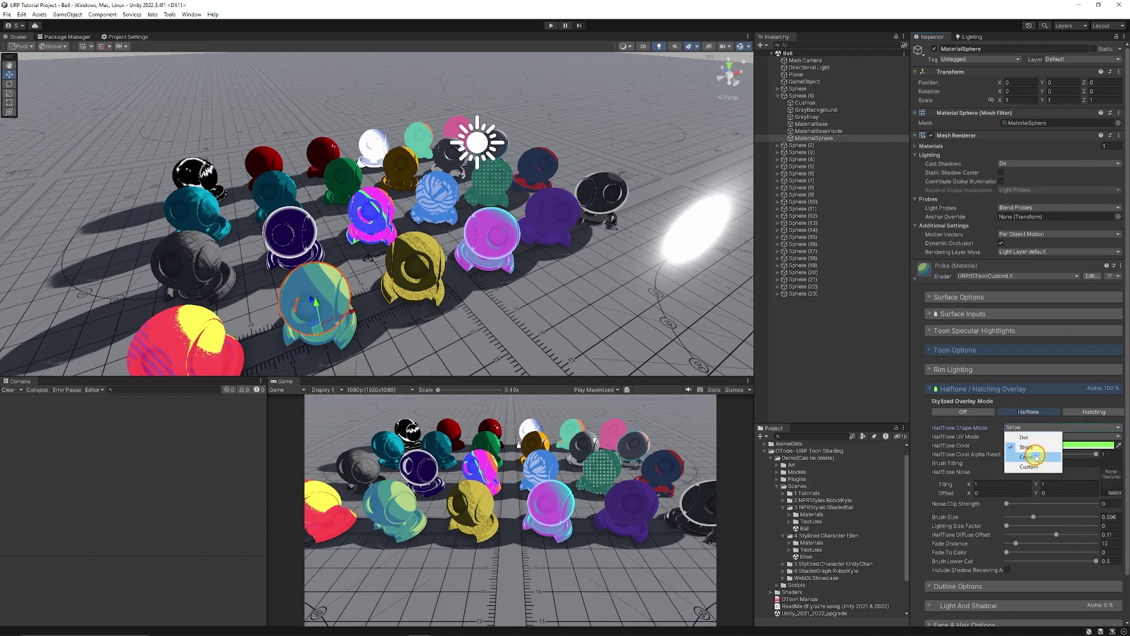
left_click(1036, 457)
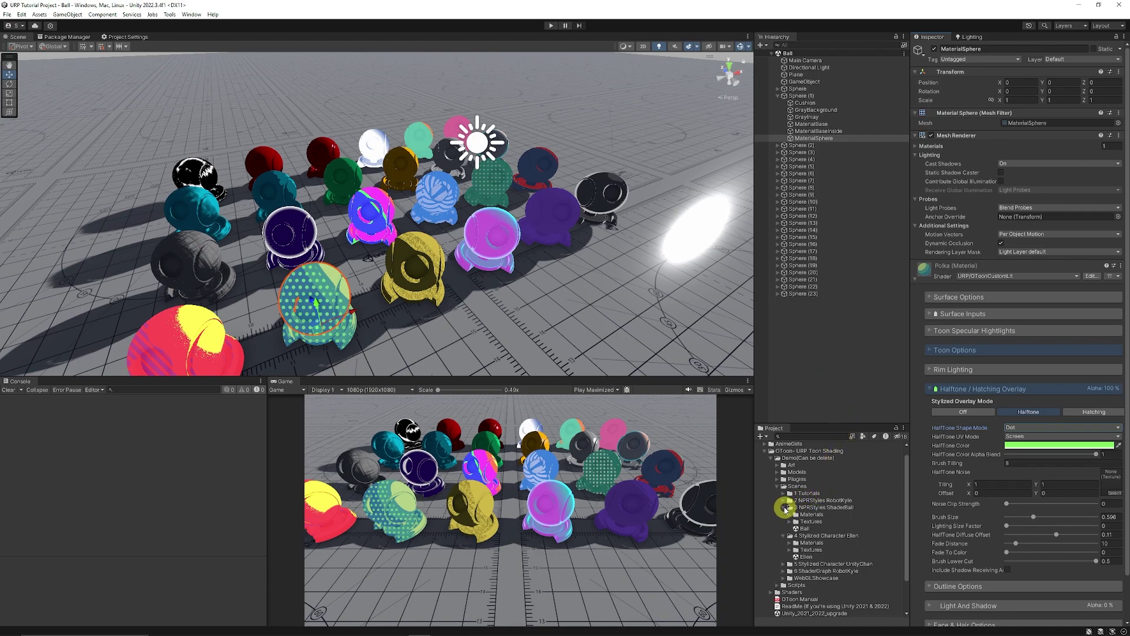
Step: Open tutorial scenes 1 Lighting, 2 Hatching, 4 HaftoneShadow, 5 CustomShadowColor, then 6 OverrideShadowColorWithColorRampMode
left_click(785, 508)
double_click(813, 520)
double_click(816, 522)
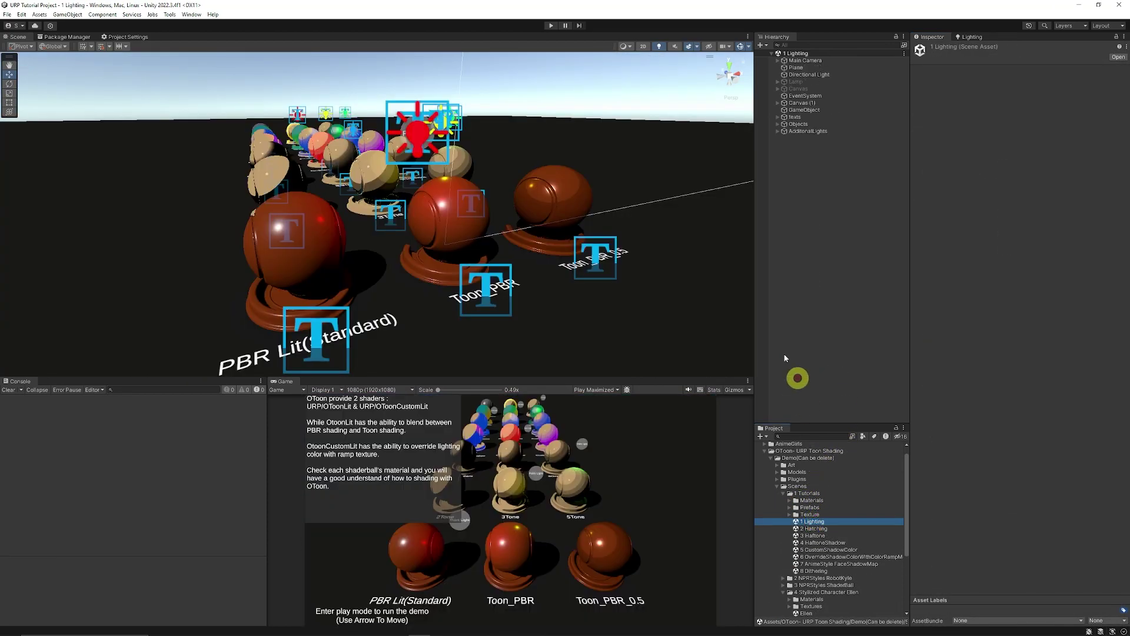
left_click_drag(442, 184, 342, 235, "alt")
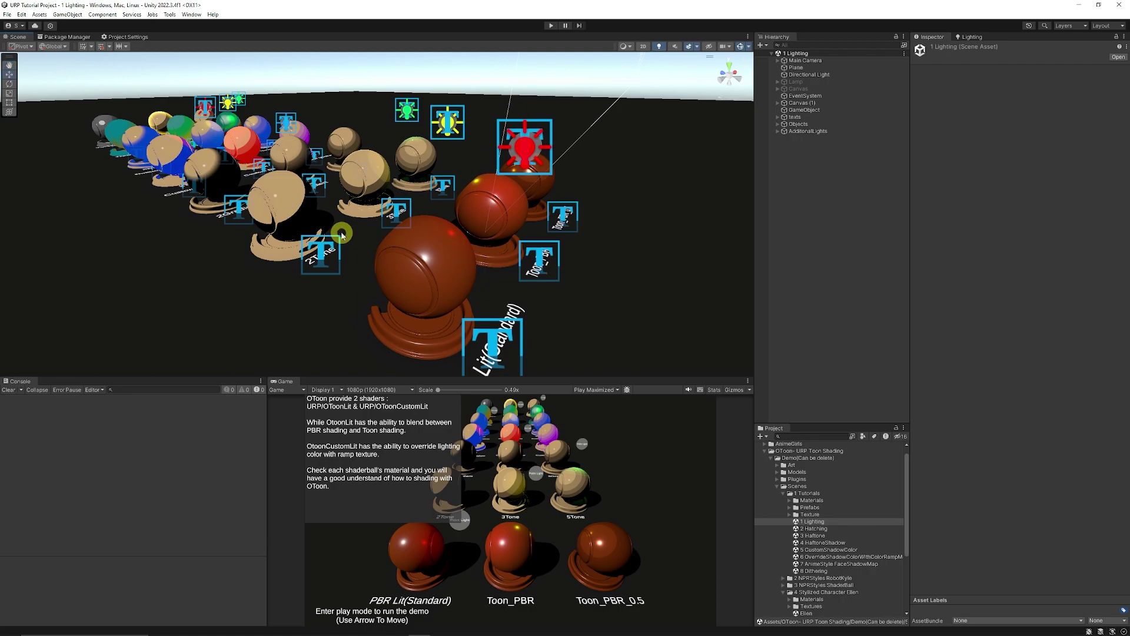
double_click(825, 529)
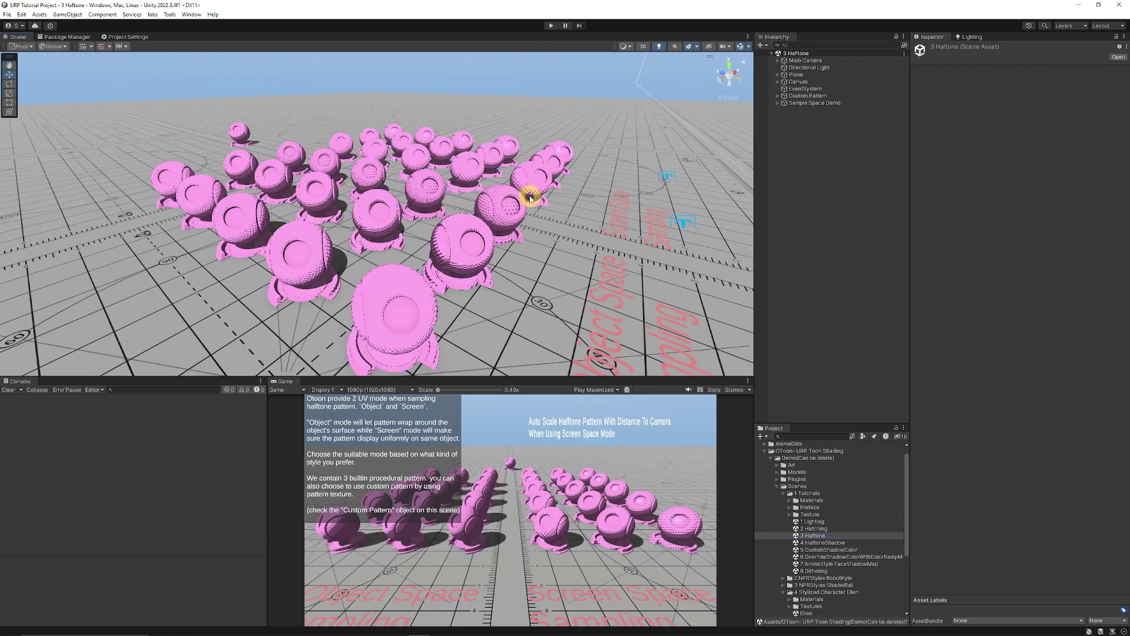
double_click(824, 542)
left_click_drag(583, 283, 528, 305, "alt")
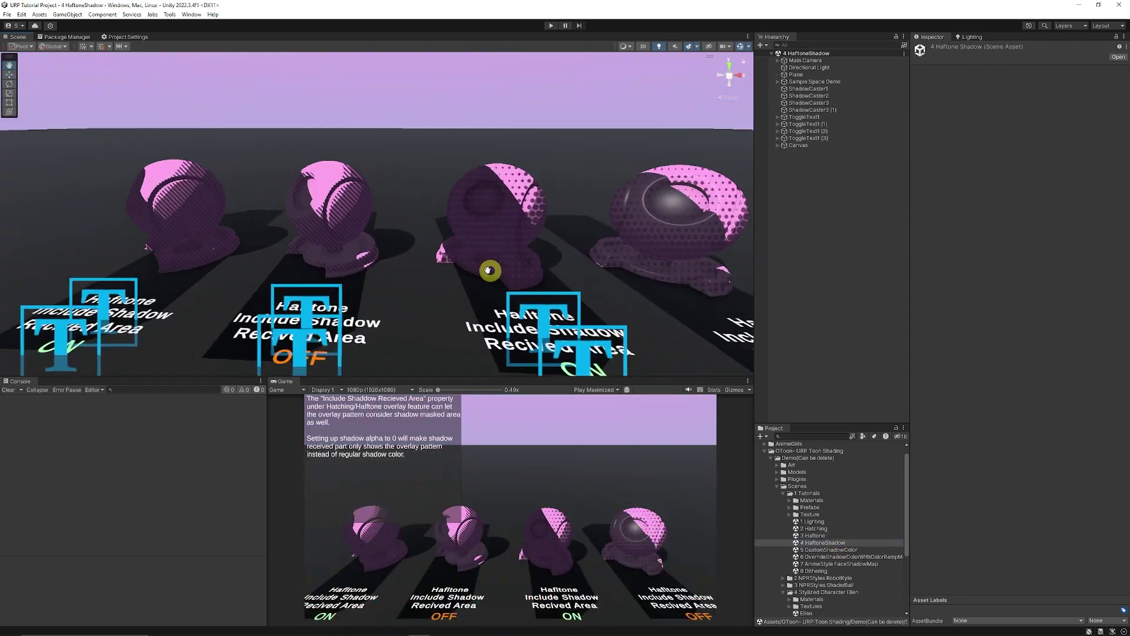
double_click(839, 550)
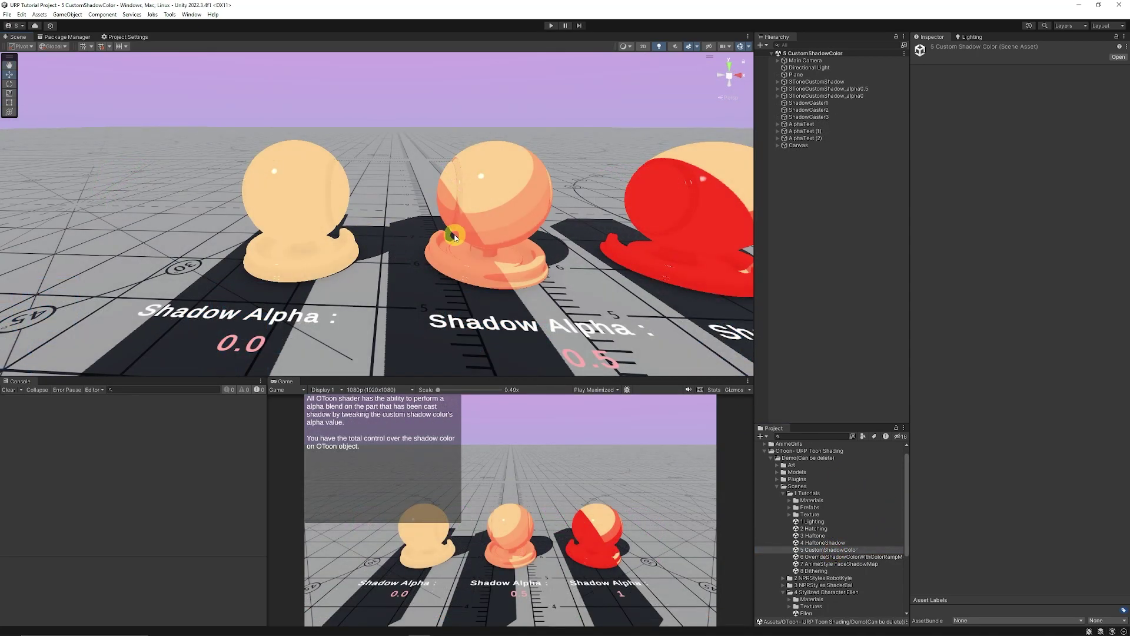
double_click(836, 558)
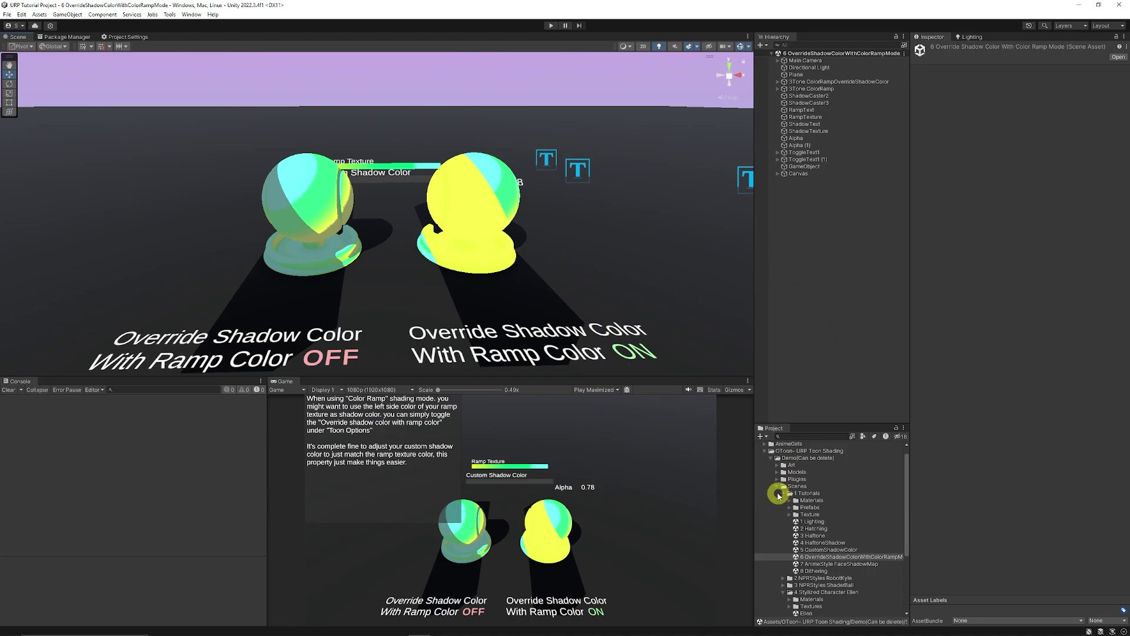
Step: Collapse the Scenes folder in the Project window
left_click(777, 489)
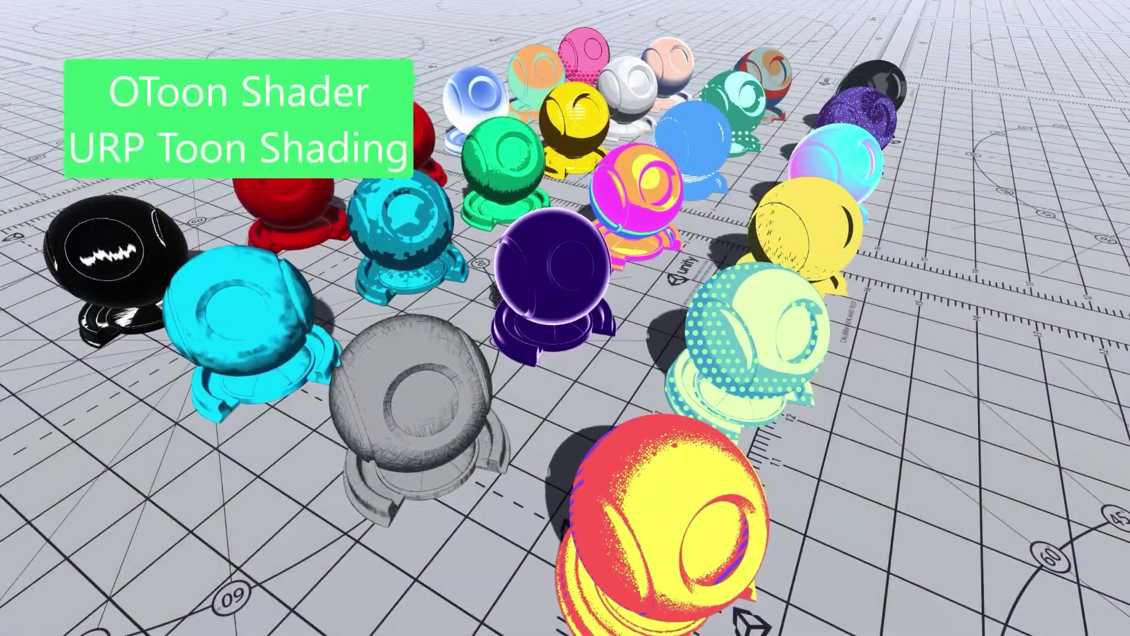